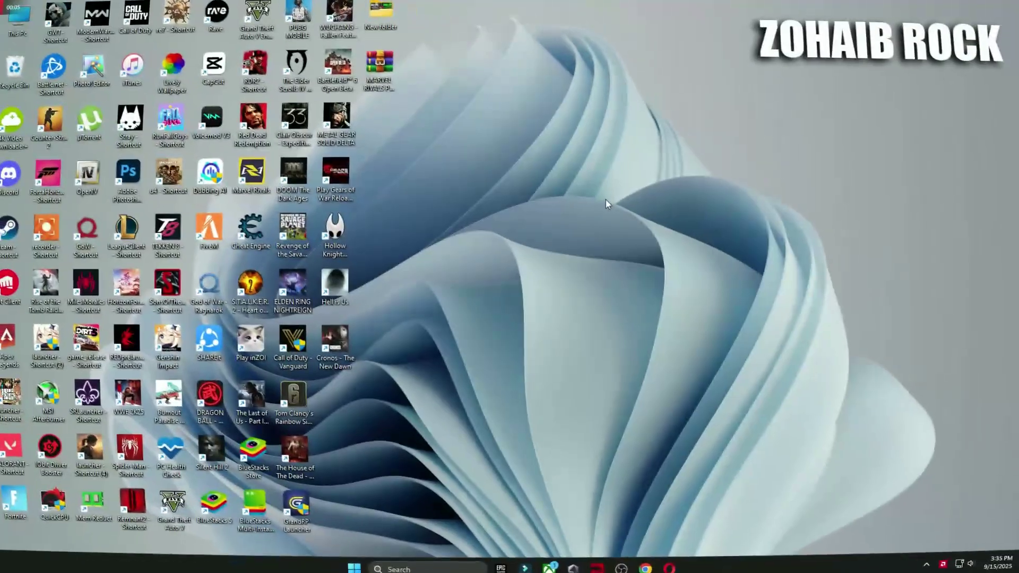
- Extract the Marvel Rivals potato graphics pack archive onto the desktop and place the extracted folder beside the archive
{"action": "left_click_drag", "start_coordinate": [606, 199], "coordinate": [580, 186]}
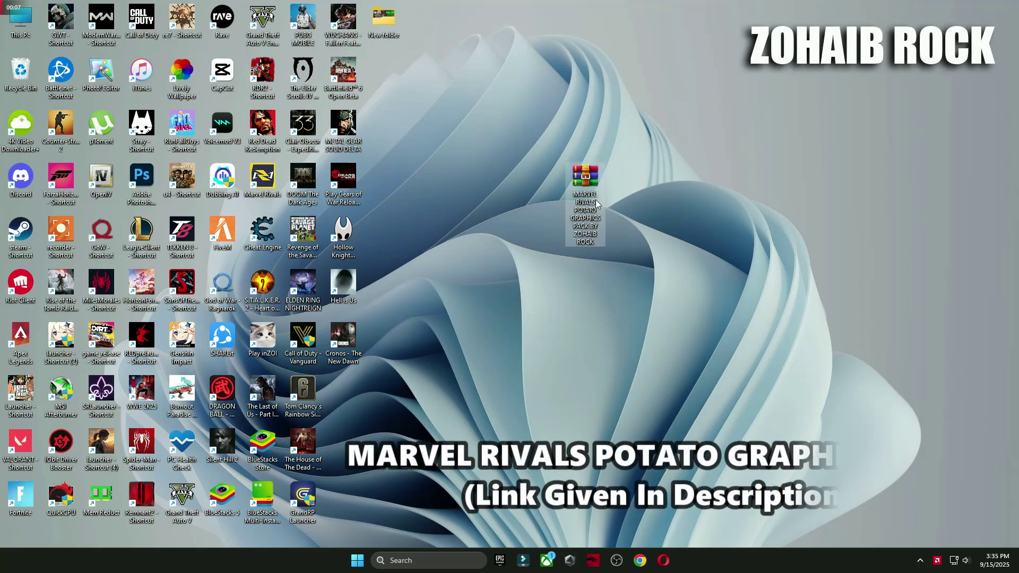
{"action": "right_click", "coordinate": [582, 244]}
{"action": "mouse_move", "coordinate": [613, 399]}
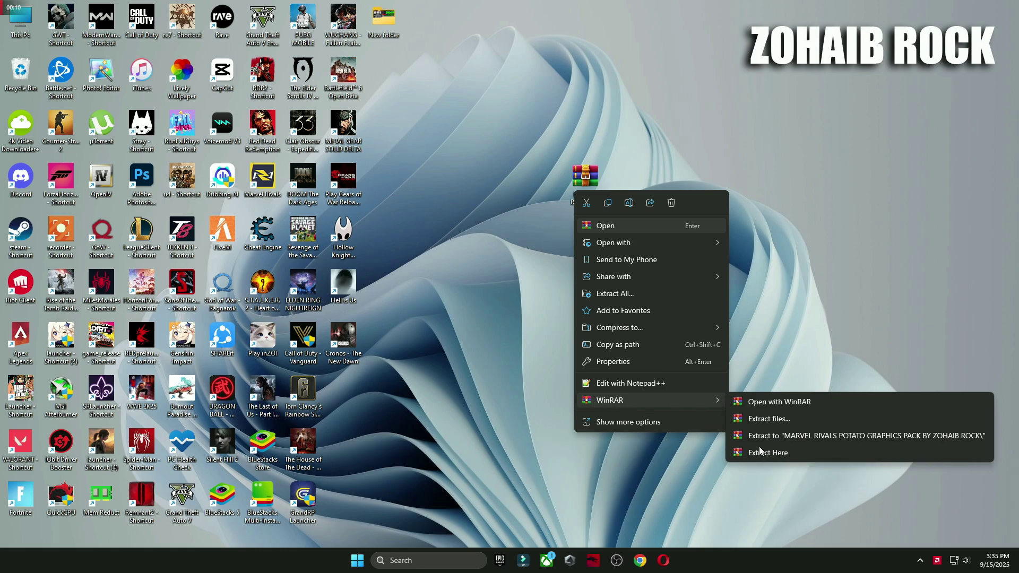
{"action": "left_click", "coordinate": [763, 452]}
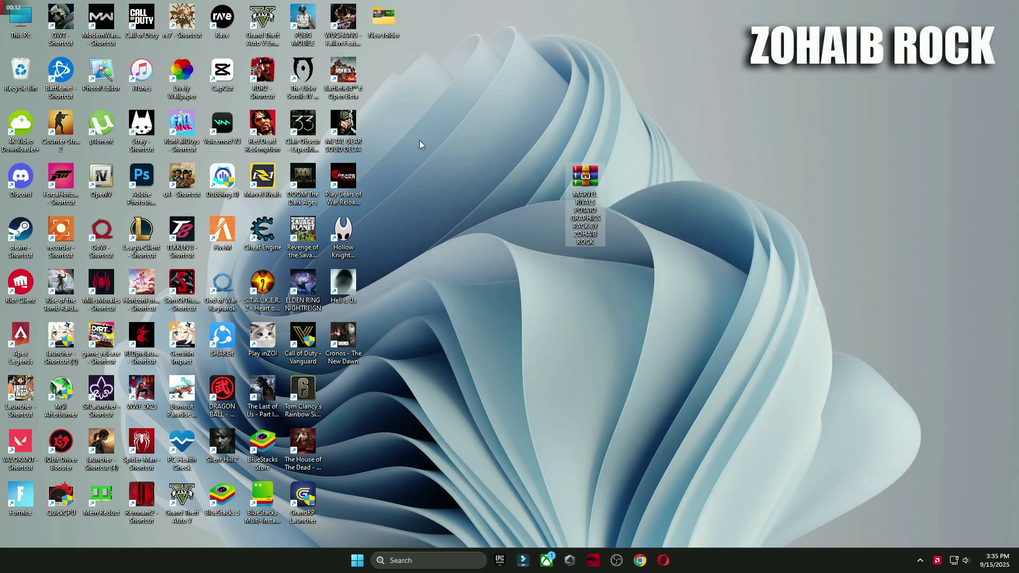
{"action": "left_click_drag", "start_coordinate": [358, 381], "coordinate": [493, 201]}
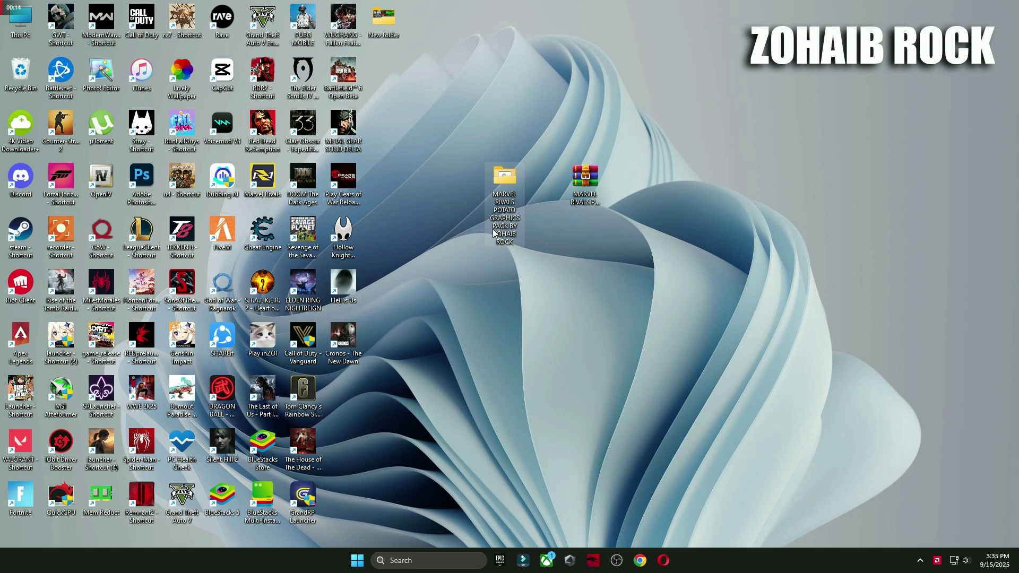
- Open the Create A Restore Point shortcut in the extracted pack's 0 Start folder and bring its dialog into clear view
{"action": "double_click", "coordinate": [501, 174]}
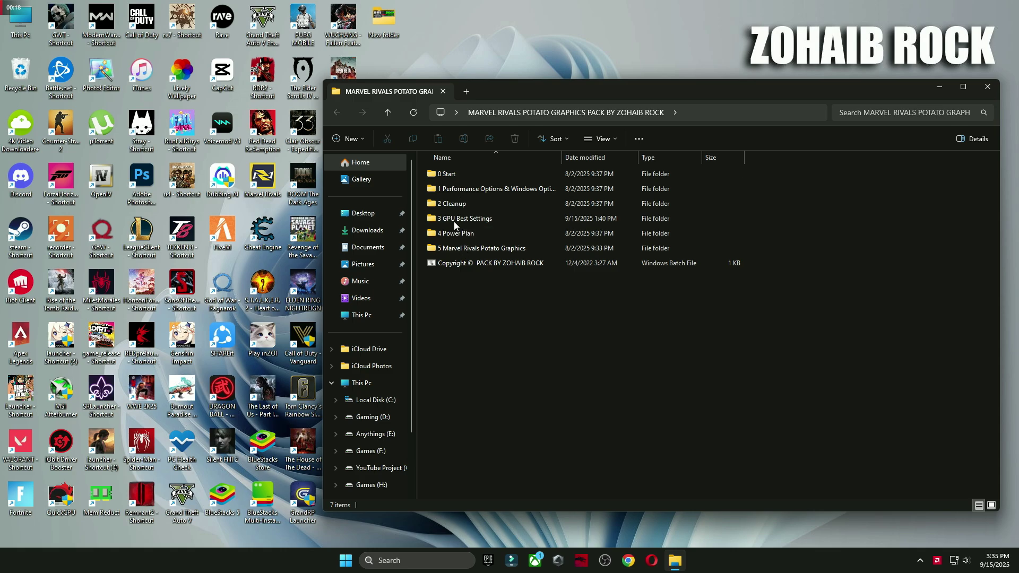
{"action": "double_click", "coordinate": [445, 174]}
{"action": "double_click", "coordinate": [447, 174]}
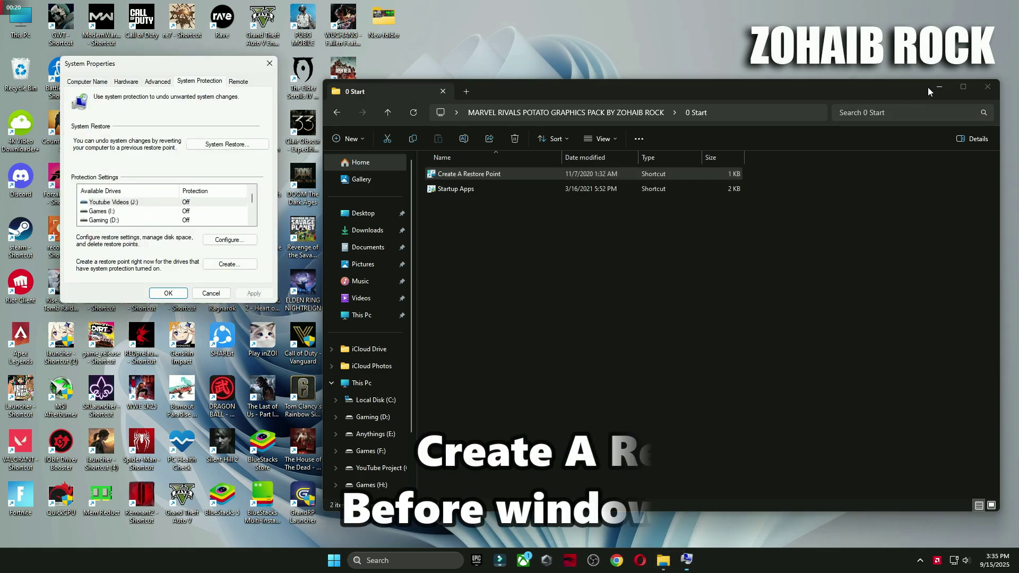
{"action": "left_click", "coordinate": [939, 86]}
{"action": "left_click_drag", "start_coordinate": [244, 63], "coordinate": [647, 97]}
- Configure Local Disk (C:) with Turn on system protection
{"action": "scroll", "coordinate": [515, 244], "scroll_direction": "down", "scroll_amount": 1}
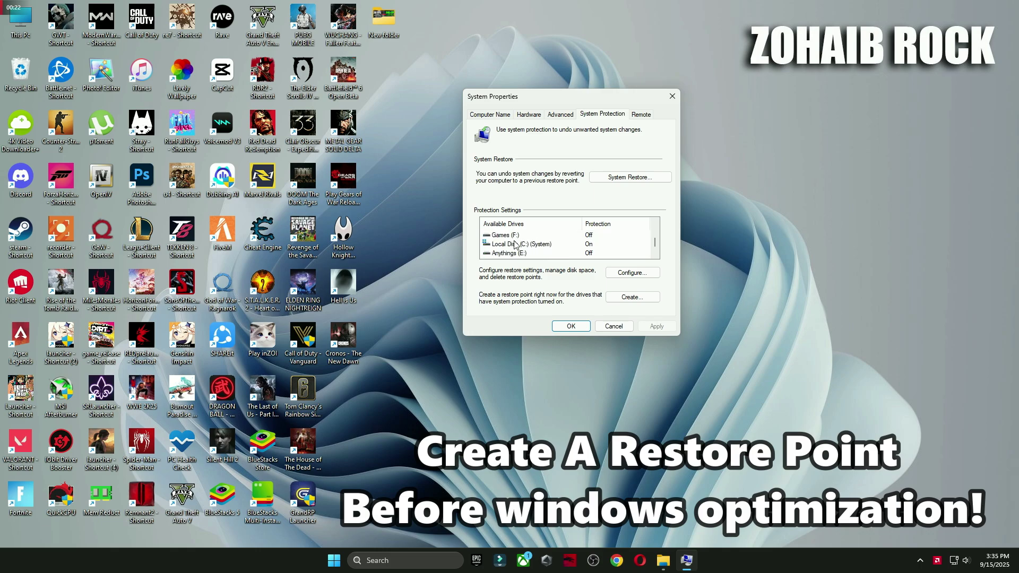
{"action": "left_click", "coordinate": [499, 236]}
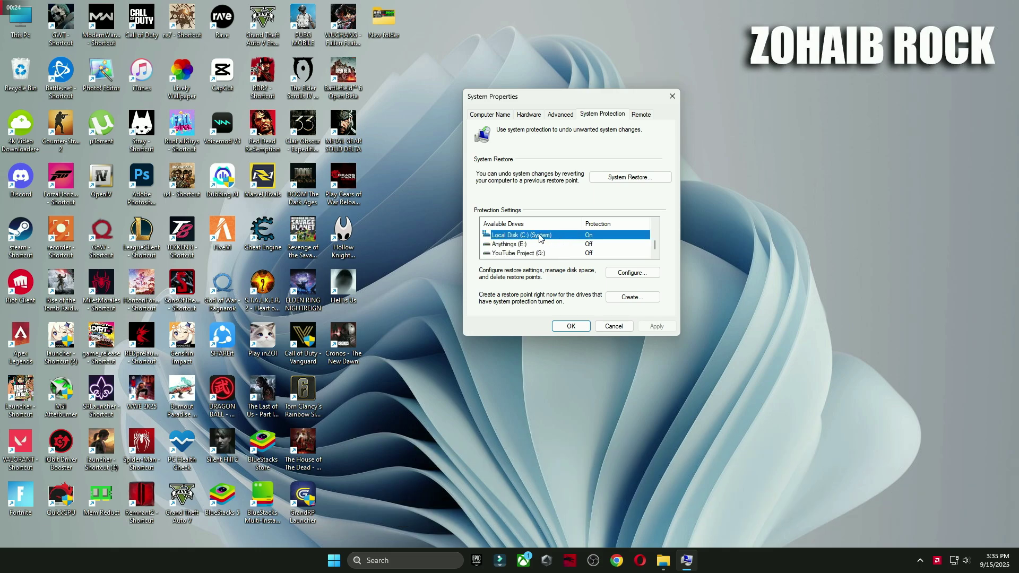
{"action": "left_click", "coordinate": [625, 272]}
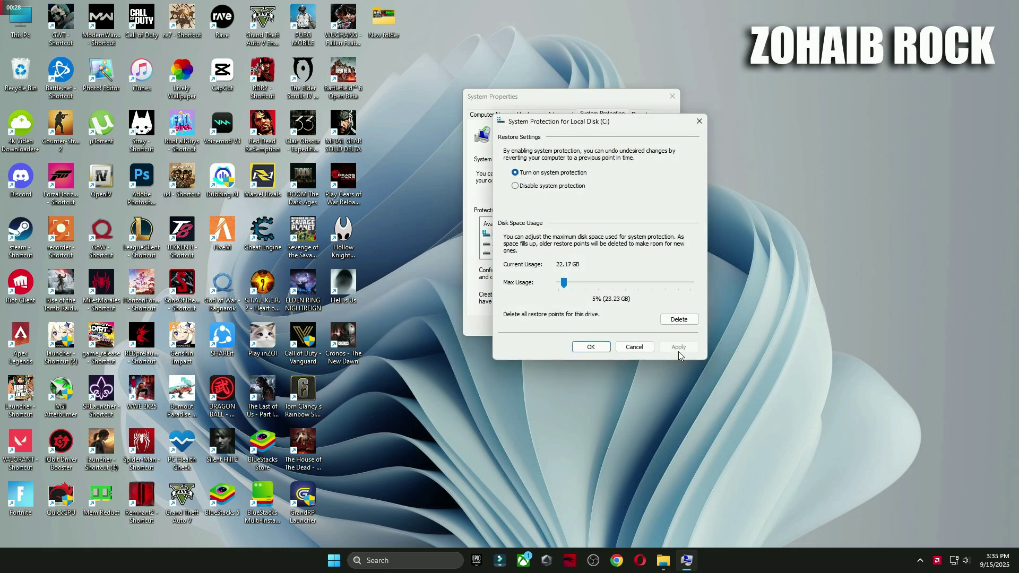
{"action": "left_click", "coordinate": [591, 347]}
- Create a restore point with the description "backup" and close System Properties
{"action": "left_click", "coordinate": [632, 297]}
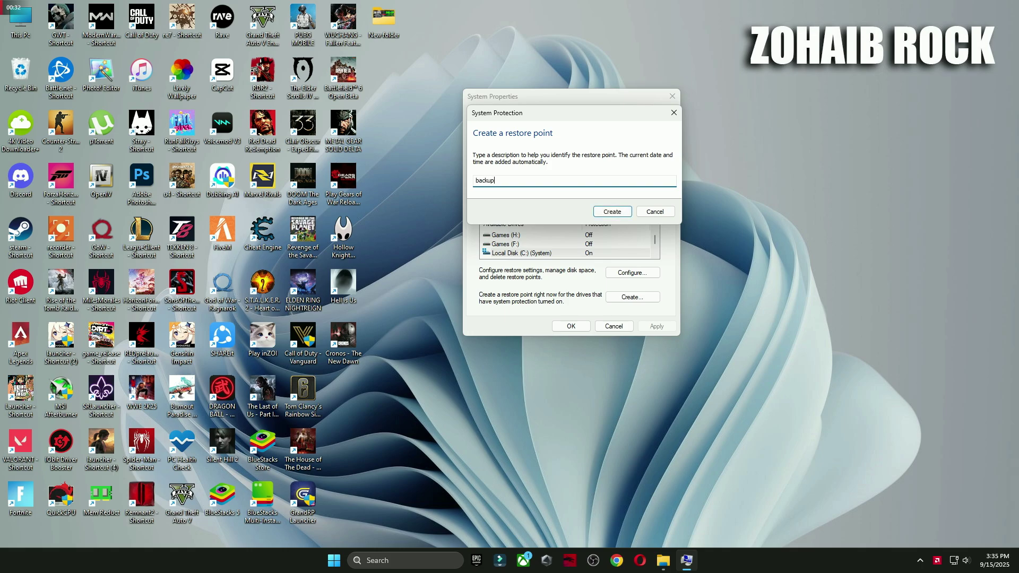
{"action": "left_click", "coordinate": [612, 212]}
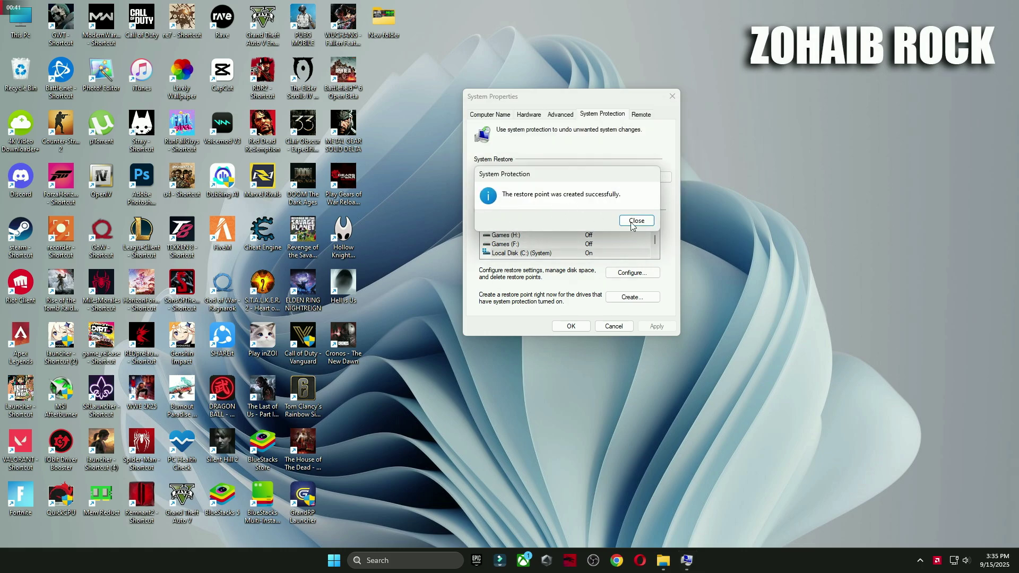
{"action": "left_click", "coordinate": [632, 226]}
{"action": "left_click", "coordinate": [577, 322]}
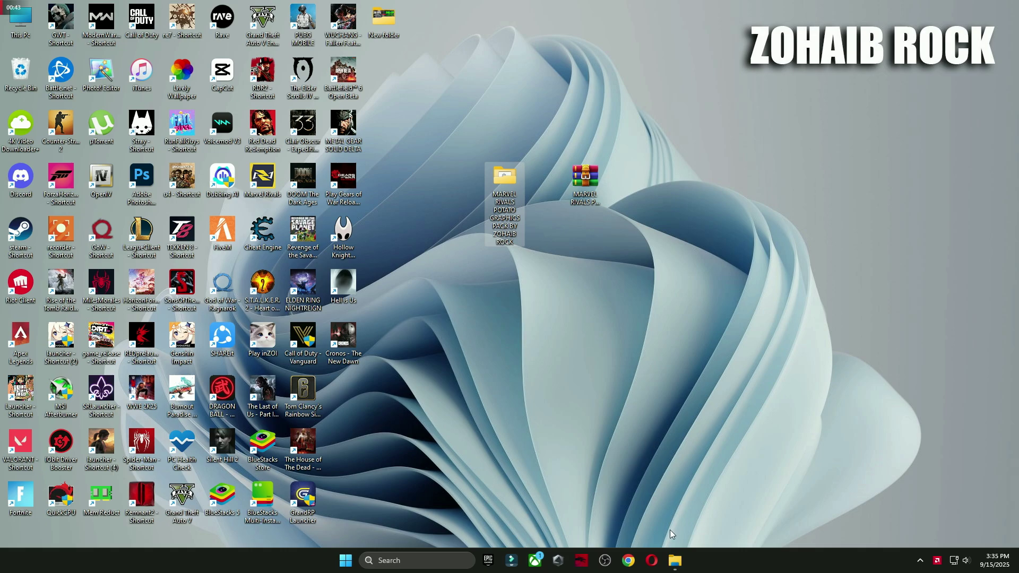
- Open the Startup Apps shortcut from the 0 Start folder and disable uTorrent at startup
{"action": "left_click", "coordinate": [675, 560]}
{"action": "double_click", "coordinate": [459, 189]}
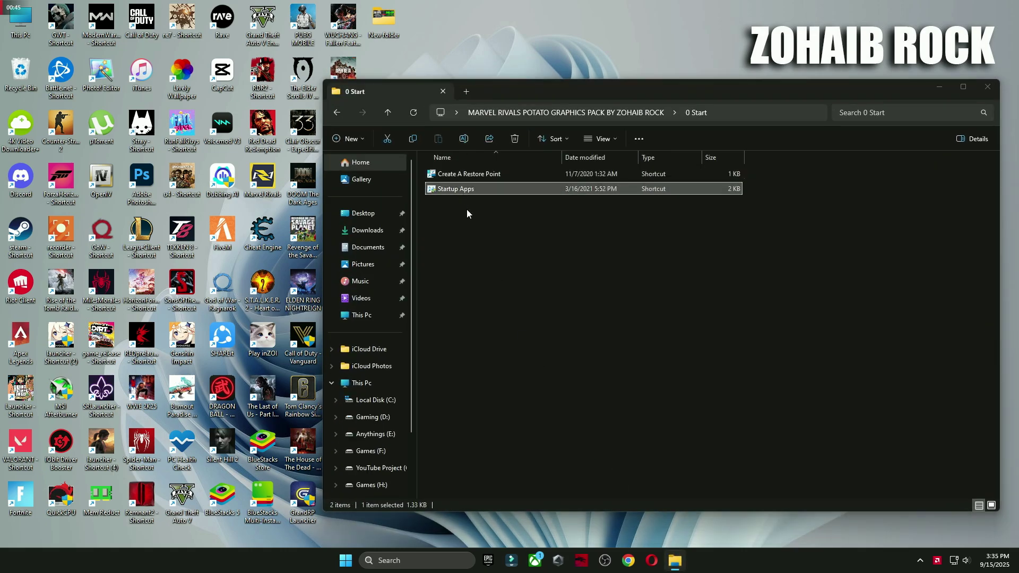
{"action": "left_click_drag", "start_coordinate": [711, 123], "coordinate": [711, 102]}
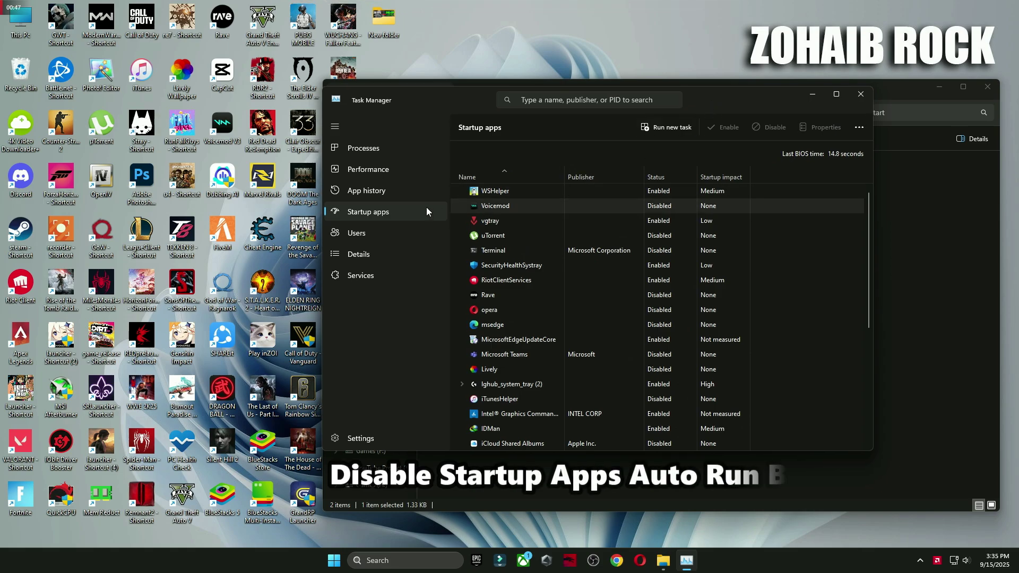
{"action": "scroll", "coordinate": [464, 295], "scroll_direction": "down", "scroll_amount": 3}
{"action": "scroll", "coordinate": [510, 297], "scroll_direction": "down", "scroll_amount": 5}
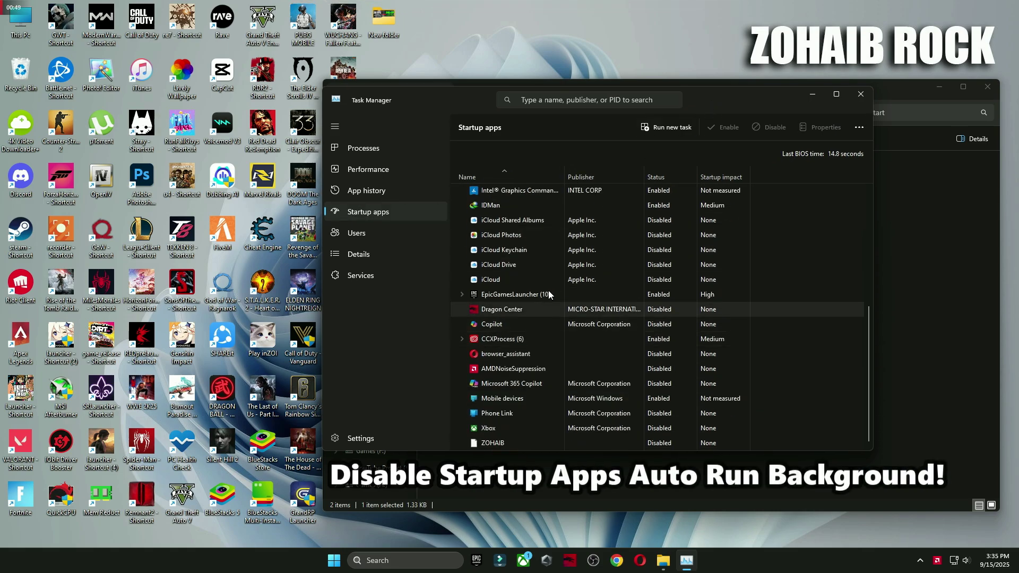
{"action": "scroll", "coordinate": [601, 331], "scroll_direction": "up", "scroll_amount": 6}
{"action": "scroll", "coordinate": [614, 344], "scroll_direction": "up", "scroll_amount": 1}
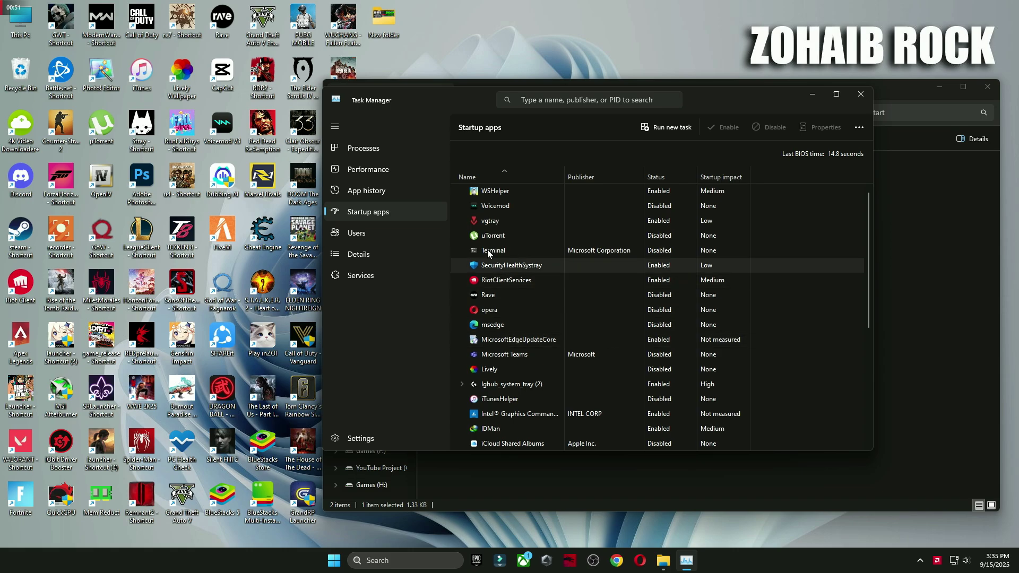
{"action": "left_click", "coordinate": [522, 239]}
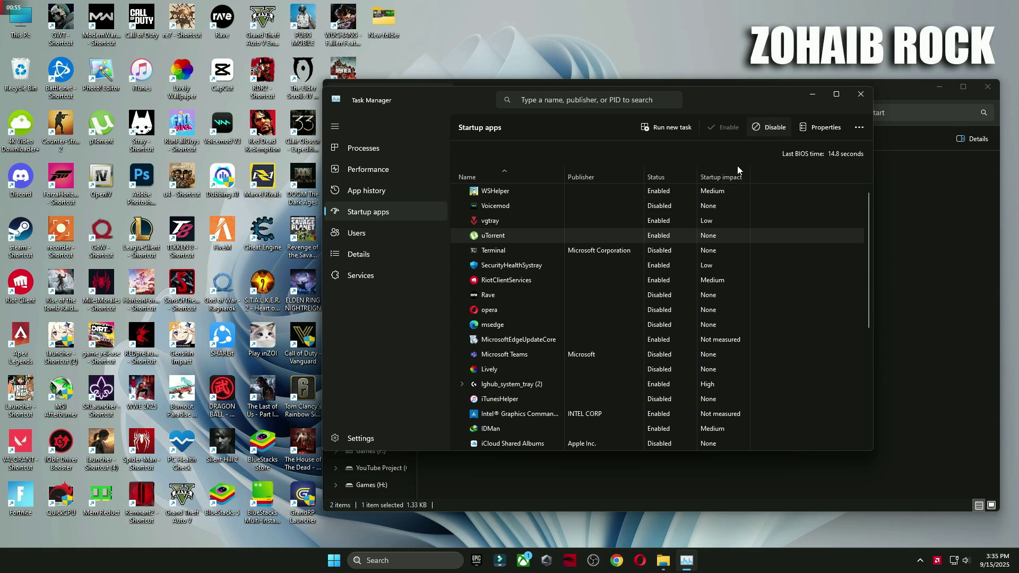
- Review the startup status of the other apps, such as Terminal, Rave, Voicemod, msedge, Microsoft Teams and Lively, through the end of the list
{"action": "left_click", "coordinate": [637, 253]}
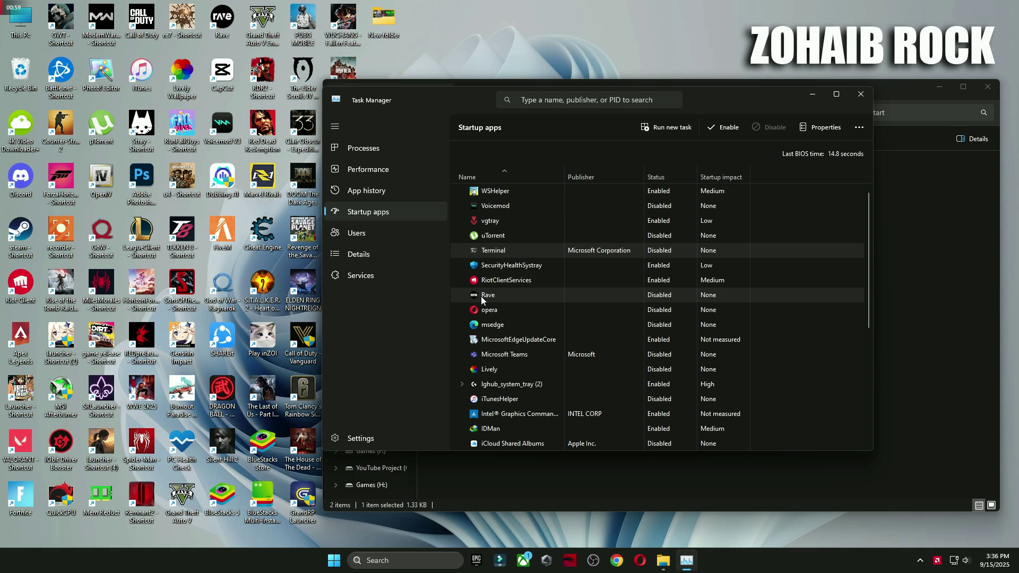
{"action": "left_click", "coordinate": [663, 296]}
{"action": "left_click", "coordinate": [645, 210]}
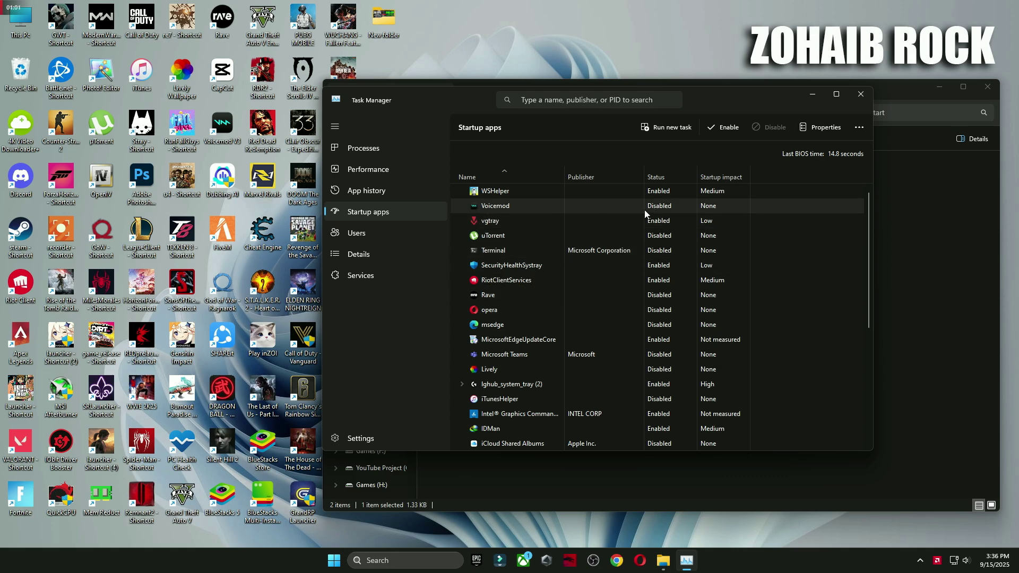
{"action": "left_click", "coordinate": [657, 329]}
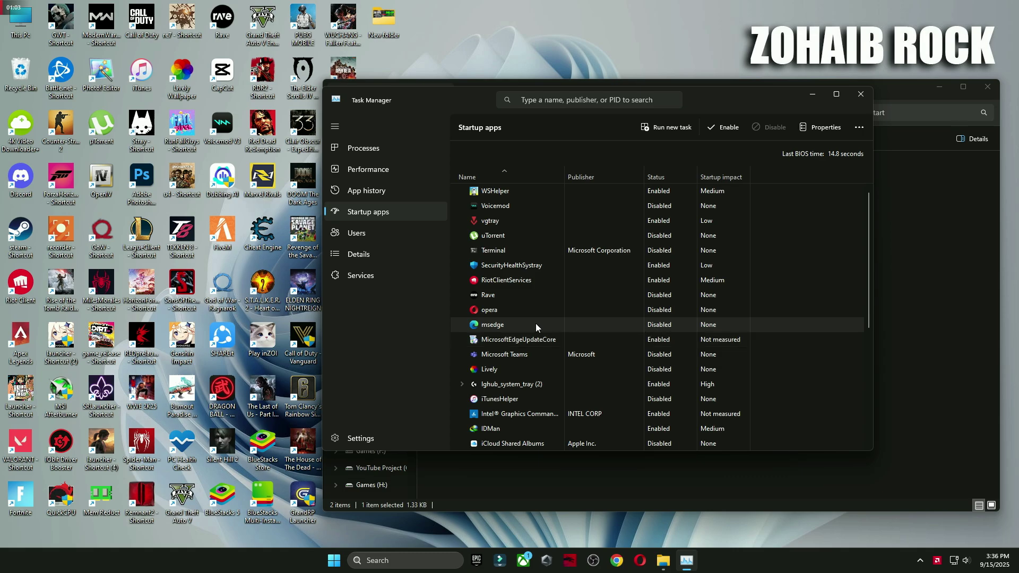
{"action": "left_click", "coordinate": [669, 352]}
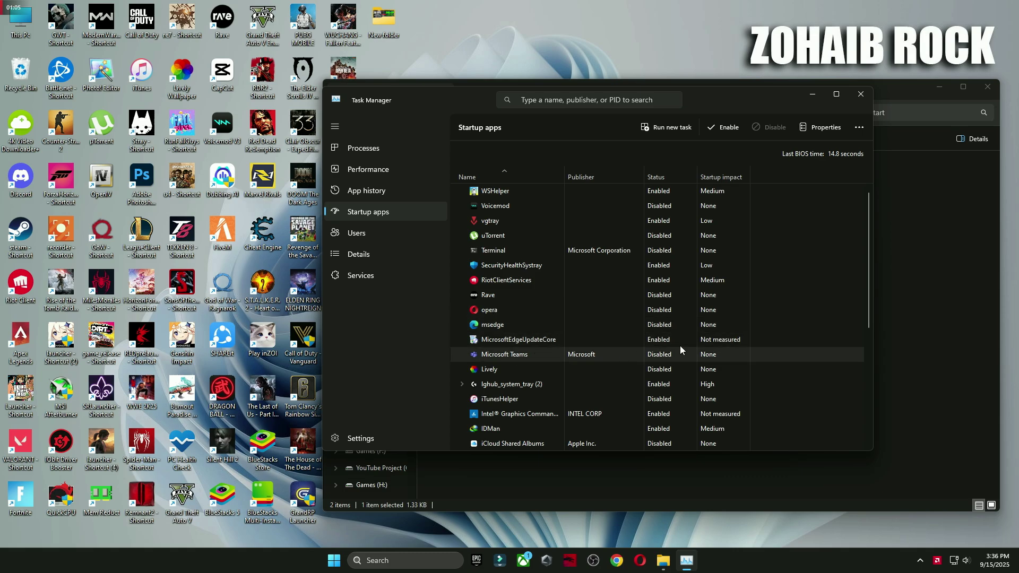
{"action": "left_click", "coordinate": [648, 368]}
{"action": "scroll", "coordinate": [648, 367], "scroll_direction": "down", "scroll_amount": 3}
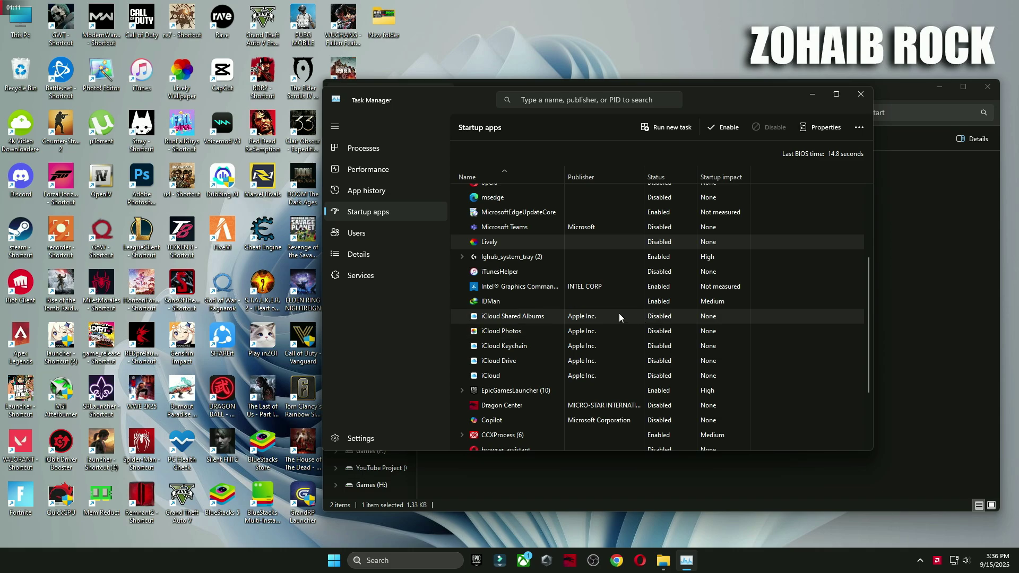
{"action": "scroll", "coordinate": [584, 314], "scroll_direction": "down", "scroll_amount": 2}
{"action": "scroll", "coordinate": [542, 312], "scroll_direction": "down", "scroll_amount": 1}
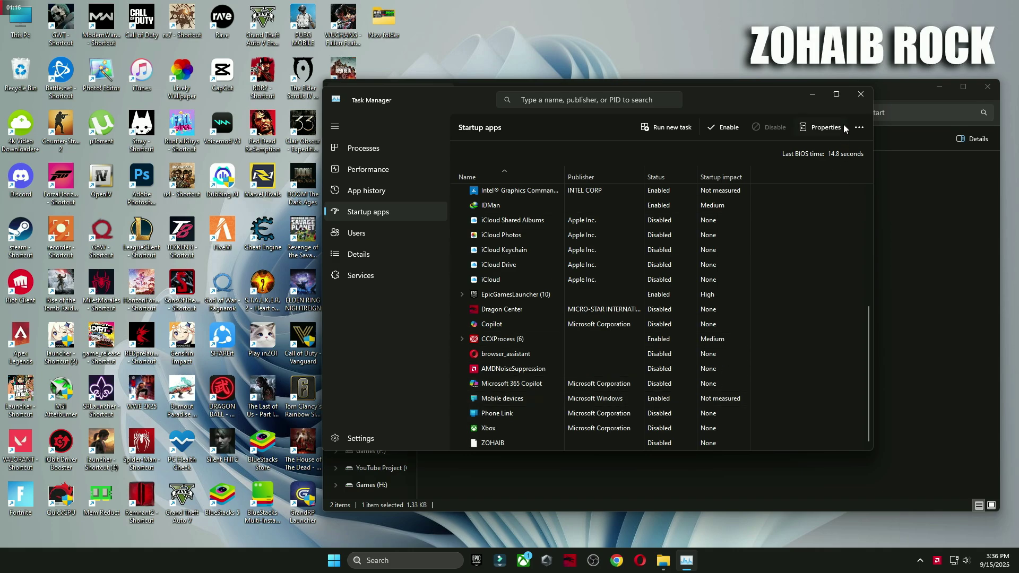
- Close Task Manager and open the pack's 1 Performance Options & Windows Optimization folder
{"action": "left_click", "coordinate": [861, 94]}
{"action": "double_click", "coordinate": [487, 189]}
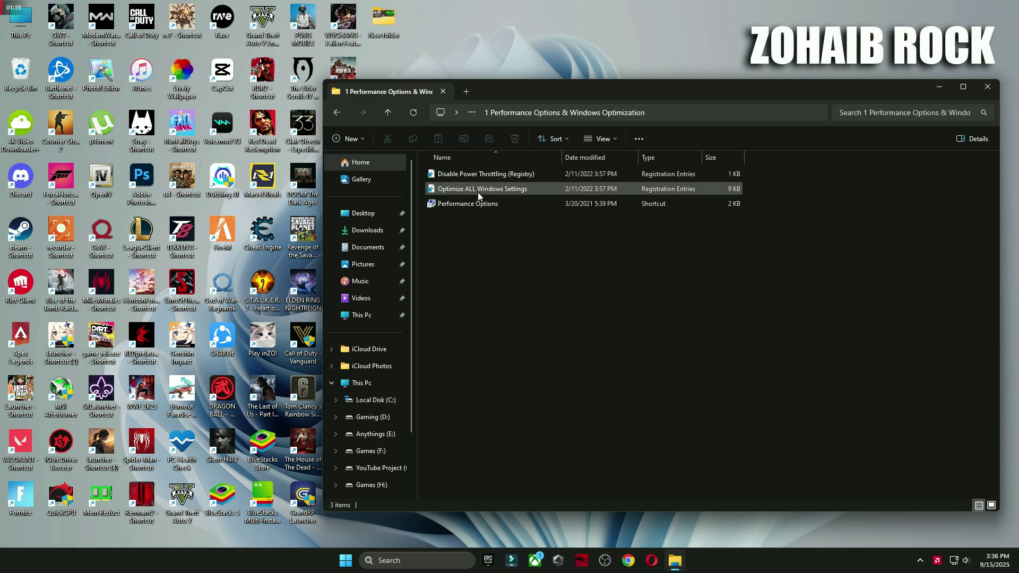
- Look through the System page of Windows Settings and close it
{"action": "left_click", "coordinate": [345, 560]}
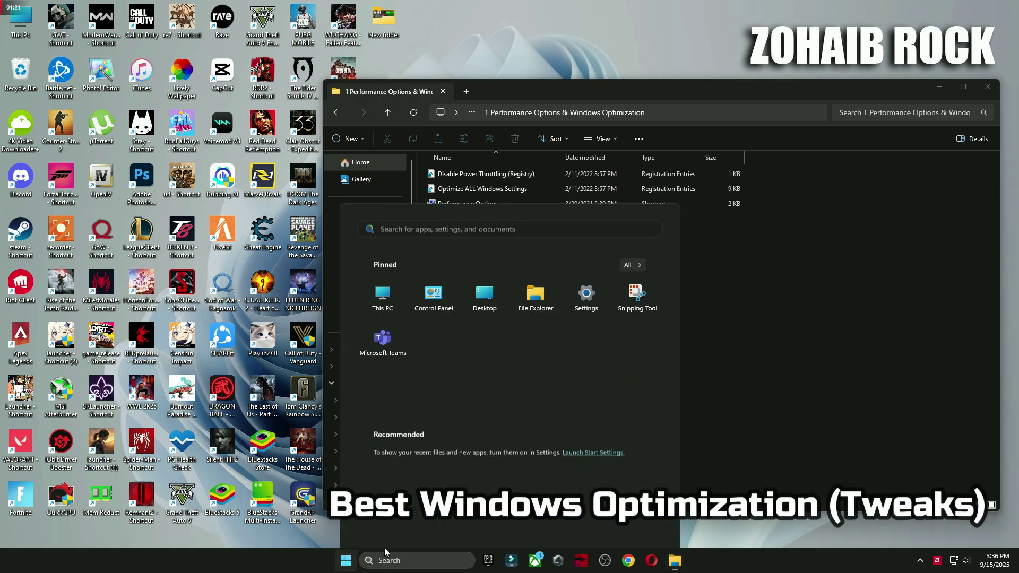
{"action": "left_click", "coordinate": [586, 247]}
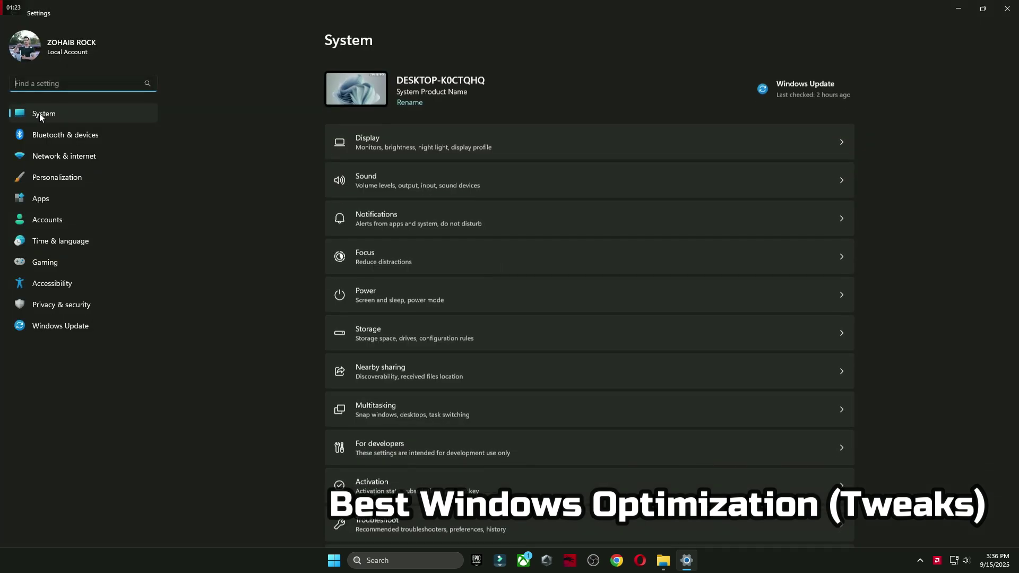
{"action": "scroll", "coordinate": [492, 131], "scroll_direction": "down", "scroll_amount": 5}
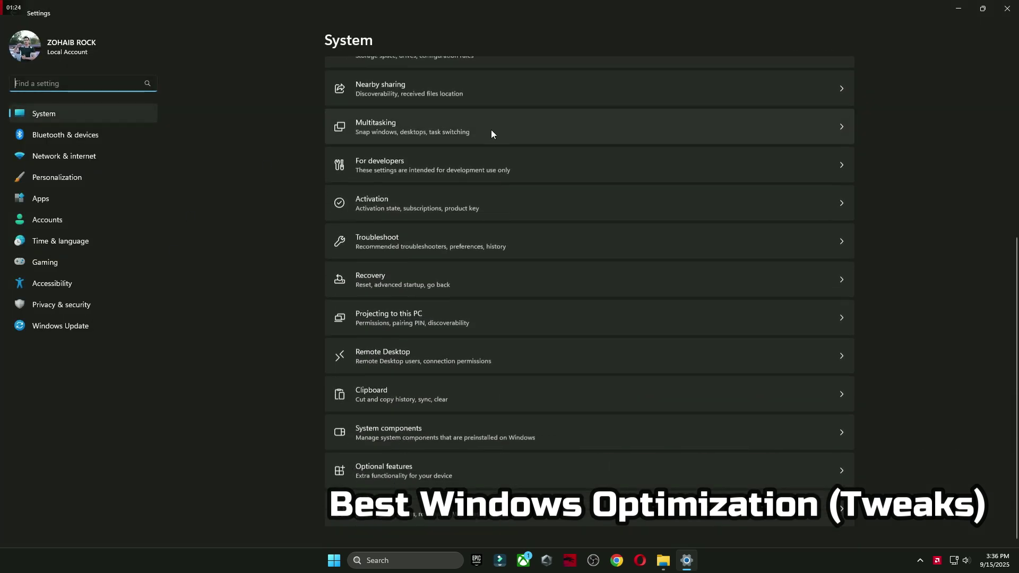
{"action": "left_click", "coordinate": [1007, 8]}
- Merge the Optimize ALL Windows Settings registration file into the registry, allowing the changes
{"action": "double_click", "coordinate": [463, 193]}
{"action": "left_click", "coordinate": [456, 364]}
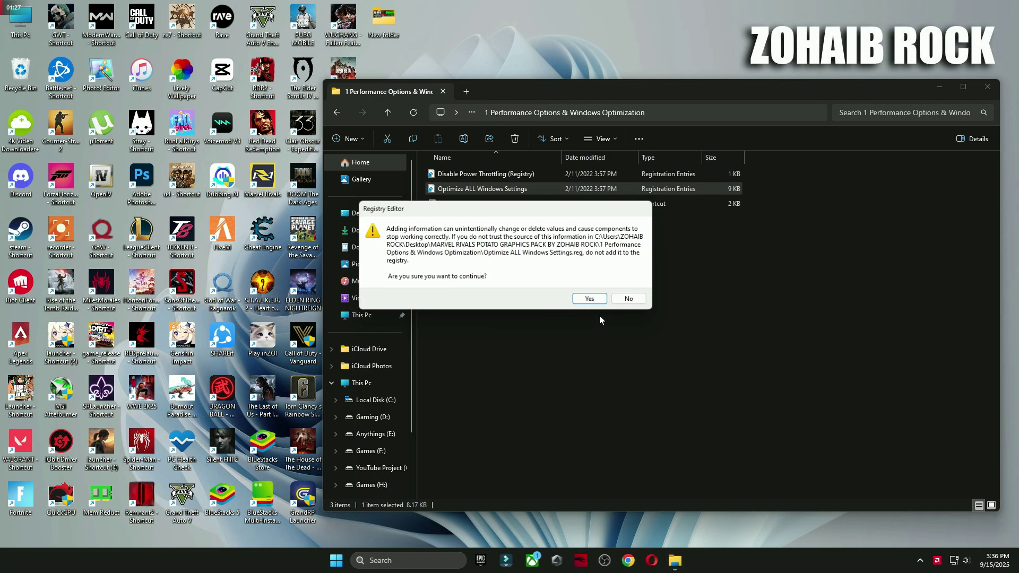
{"action": "left_click", "coordinate": [587, 298]}
{"action": "left_click", "coordinate": [629, 289]}
- Merge the Disable Power Throttling (Registry) file into the registry, allowing the changes
{"action": "left_click", "coordinate": [474, 174]}
{"action": "double_click", "coordinate": [473, 175]}
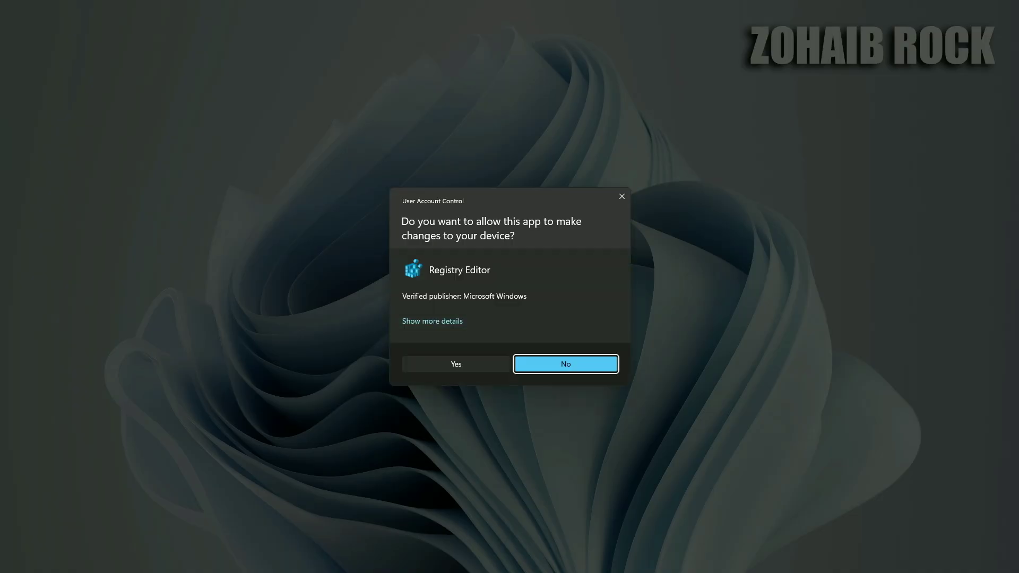
{"action": "left_click", "coordinate": [456, 364]}
{"action": "left_click", "coordinate": [587, 298]}
{"action": "left_click", "coordinate": [627, 287]}
- Open the Performance Options shortcut, use Adjust for best appearance for the visual effects and close the dialog
{"action": "left_click", "coordinate": [474, 205]}
{"action": "double_click", "coordinate": [474, 205]}
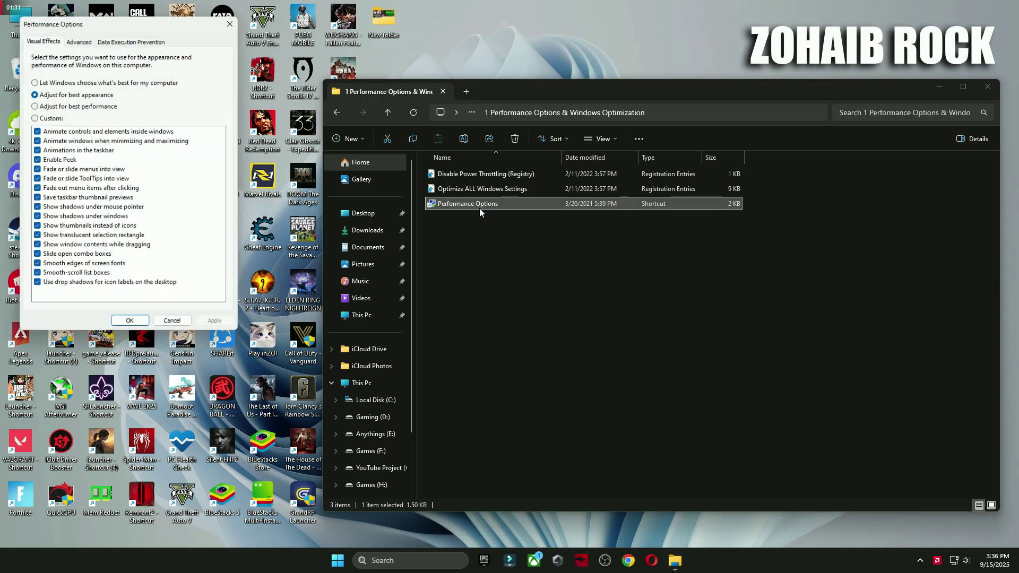
{"action": "left_click_drag", "start_coordinate": [169, 16], "coordinate": [584, 126]}
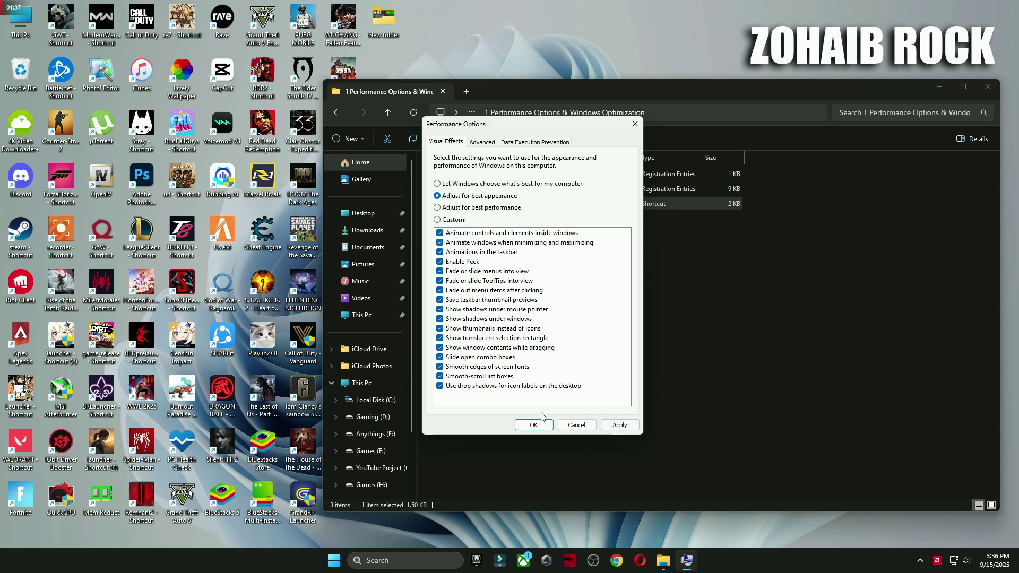
{"action": "key", "text": "Escape"}
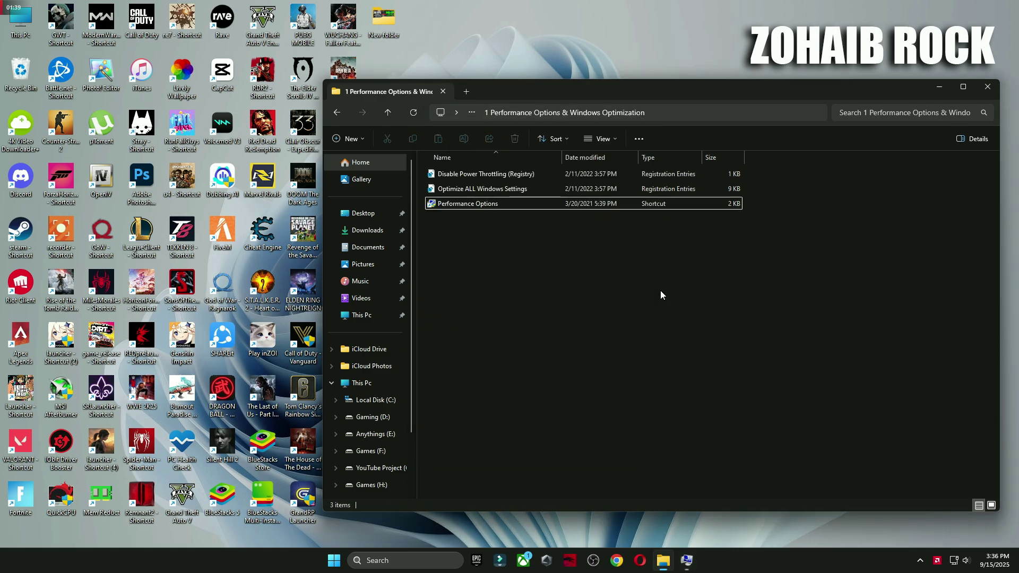
- Run the Delete Prefetch Files and Delete Temporary Files scripts from the pack's 2 Cleanup folder
{"action": "key", "text": "alt+Up"}
{"action": "double_click", "coordinate": [452, 205]}
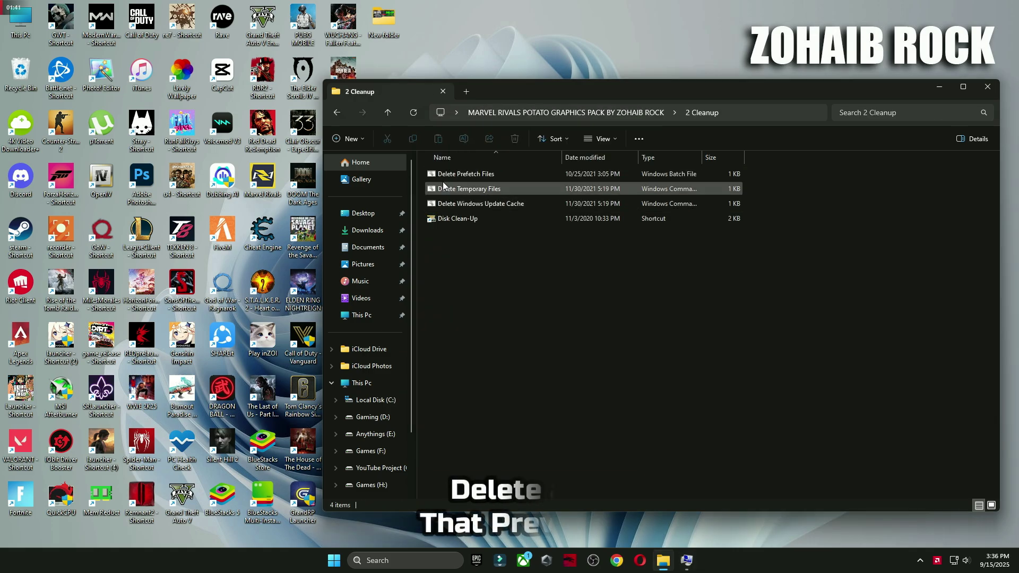
{"action": "left_click", "coordinate": [444, 174]}
{"action": "double_click", "coordinate": [456, 189]}
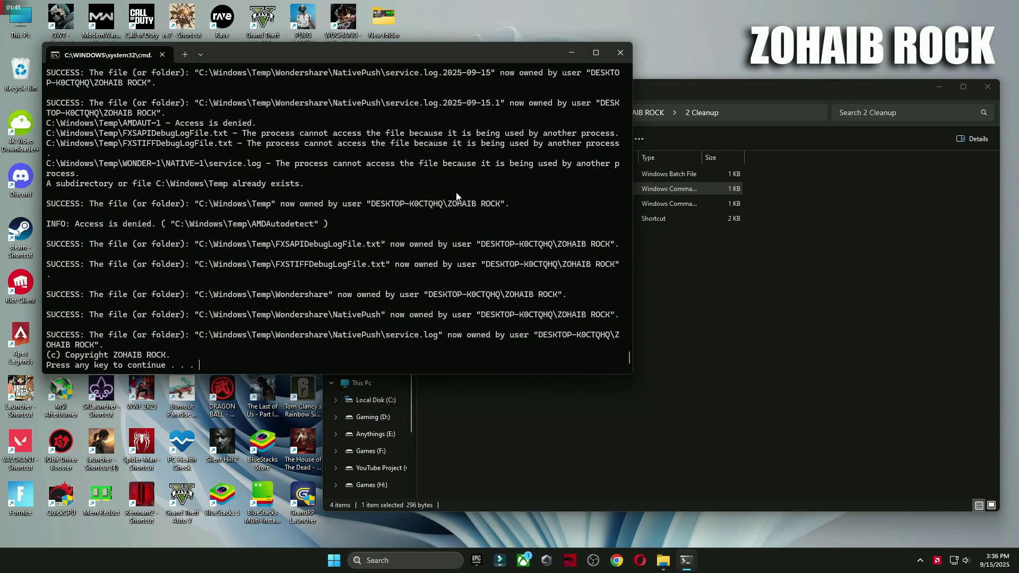
{"action": "key", "text": "Return"}
- Run the Delete Windows Update Cache script from the 2 Cleanup folder and dismiss its finished console window
{"action": "left_click", "coordinate": [460, 208]}
{"action": "double_click", "coordinate": [461, 208]}
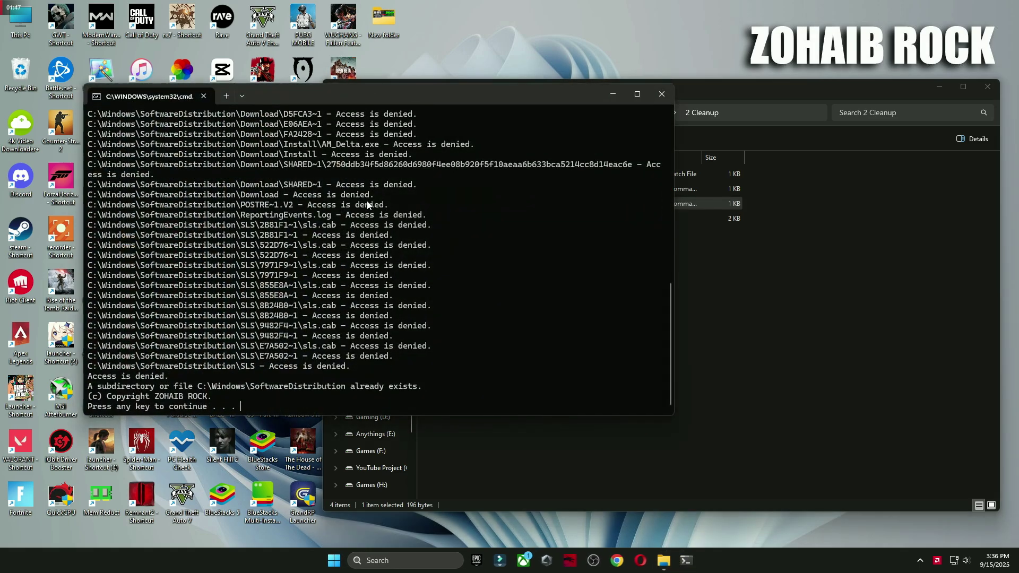
{"action": "key", "text": "Return"}
- Run the Disk Clean-Up shortcut for drive C:, review the checked file categories and confirm their permanent deletion
{"action": "double_click", "coordinate": [444, 221]}
{"action": "left_click", "coordinate": [483, 298]}
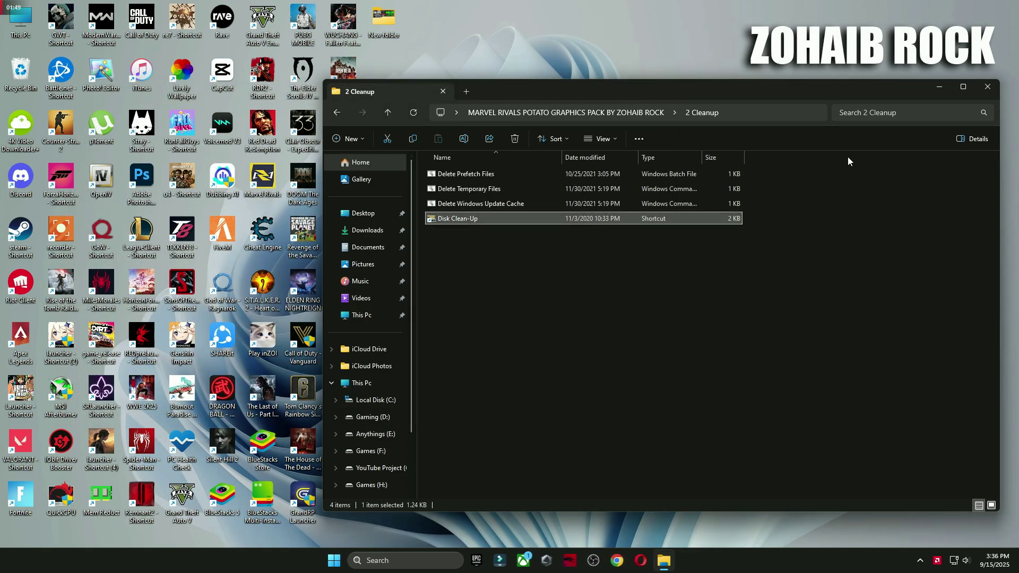
{"action": "left_click", "coordinate": [939, 86]}
{"action": "left_click_drag", "start_coordinate": [259, 115], "coordinate": [602, 114]}
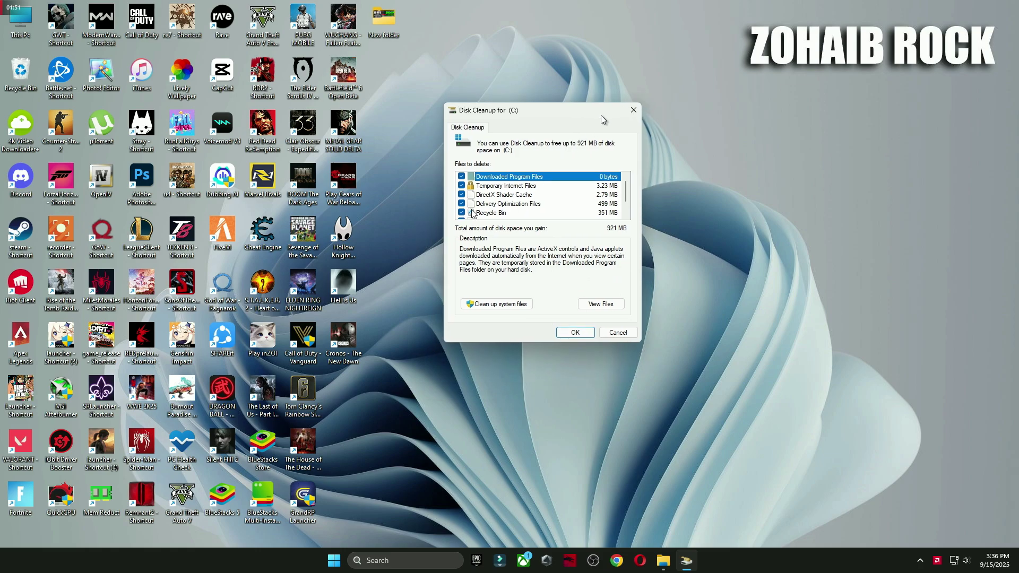
{"action": "scroll", "coordinate": [467, 209], "scroll_direction": "down", "scroll_amount": 1}
{"action": "scroll", "coordinate": [459, 200], "scroll_direction": "up", "scroll_amount": 2}
{"action": "scroll", "coordinate": [460, 201], "scroll_direction": "down", "scroll_amount": 2}
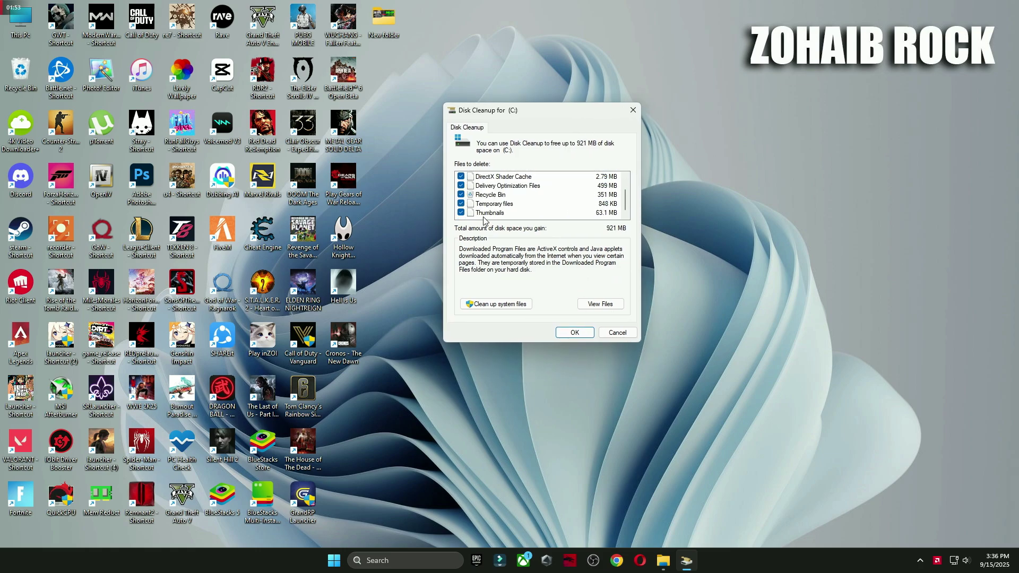
{"action": "scroll", "coordinate": [460, 201], "scroll_direction": "up", "scroll_amount": 2}
{"action": "left_click", "coordinate": [575, 333]}
{"action": "key", "text": "Return"}
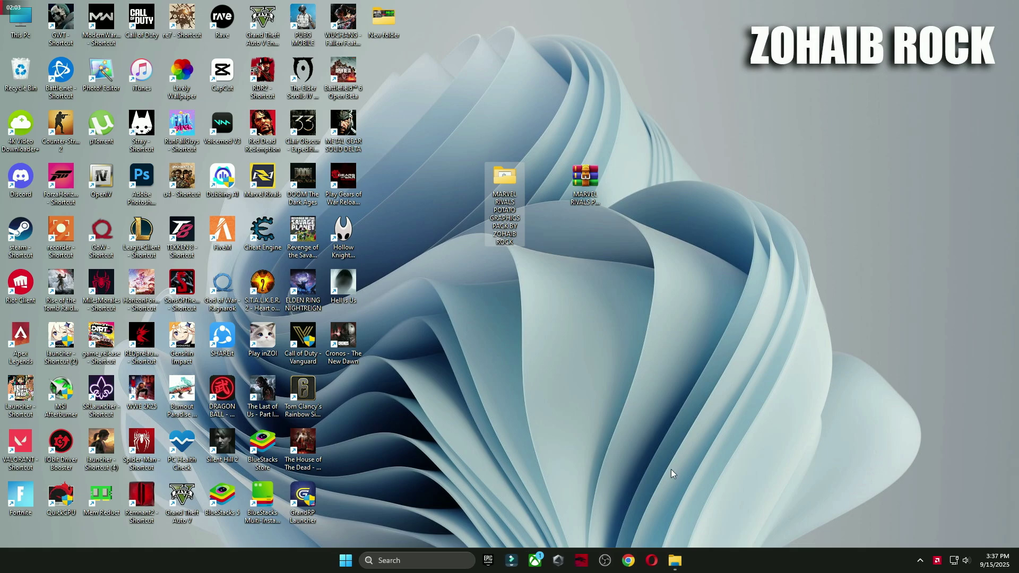
- Open the NVIDIA folder inside 3 GPU Best Settings and review all the NVIDIA CONTROL PANEL SETTINGS images
{"action": "left_click", "coordinate": [675, 561]}
{"action": "key", "text": "alt+Left"}
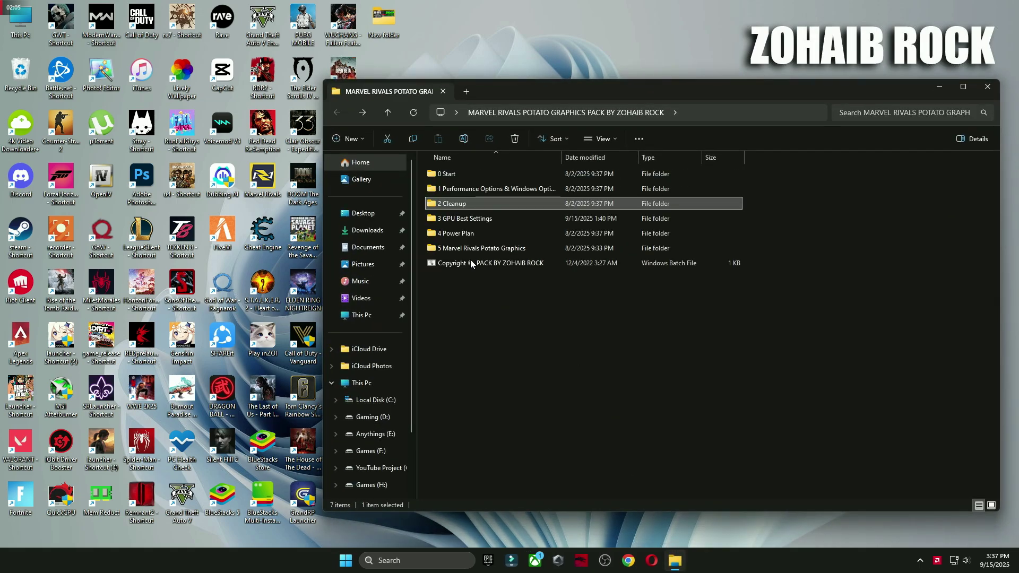
{"action": "double_click", "coordinate": [463, 223]}
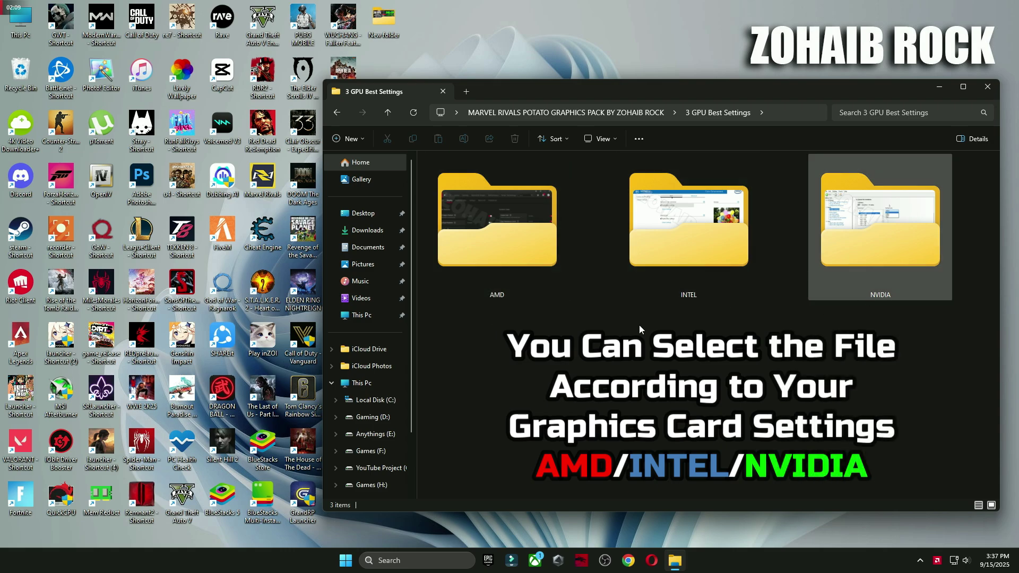
{"action": "double_click", "coordinate": [832, 219]}
{"action": "left_click", "coordinate": [435, 200]}
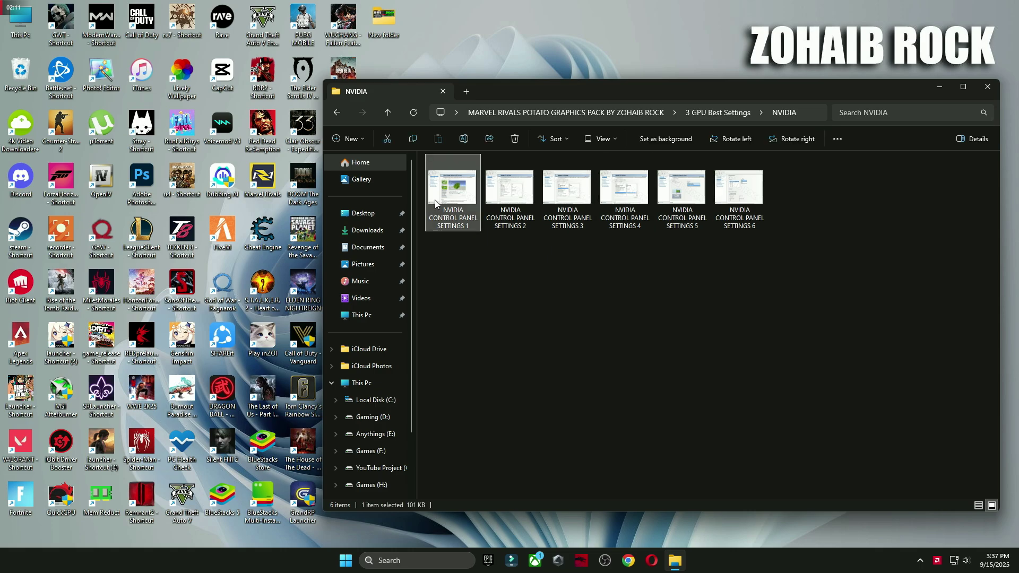
{"action": "double_click", "coordinate": [434, 199]}
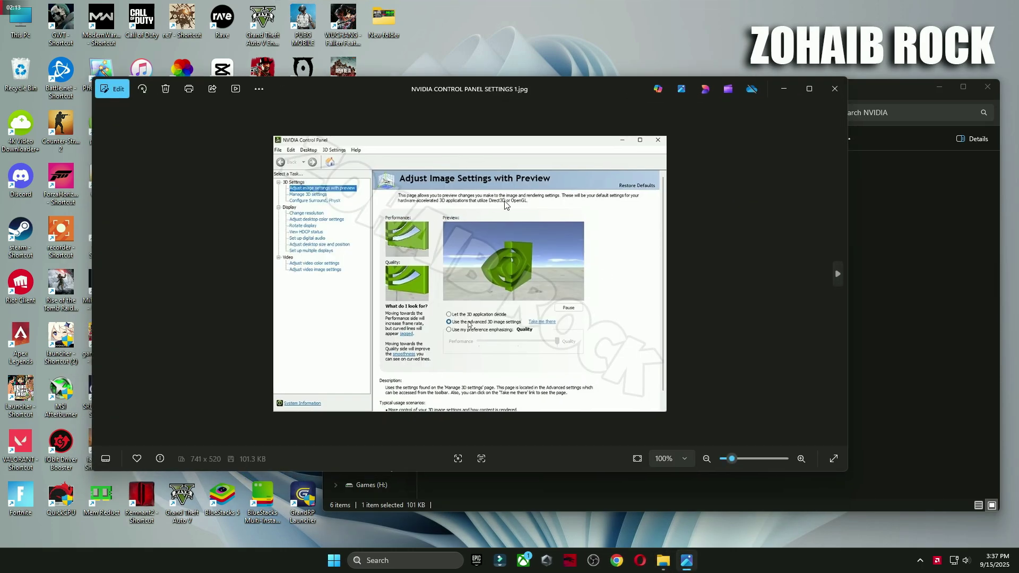
{"action": "key", "text": "Right"}
{"action": "key", "text": "Right"}
{"action": "key", "text": "Right"}
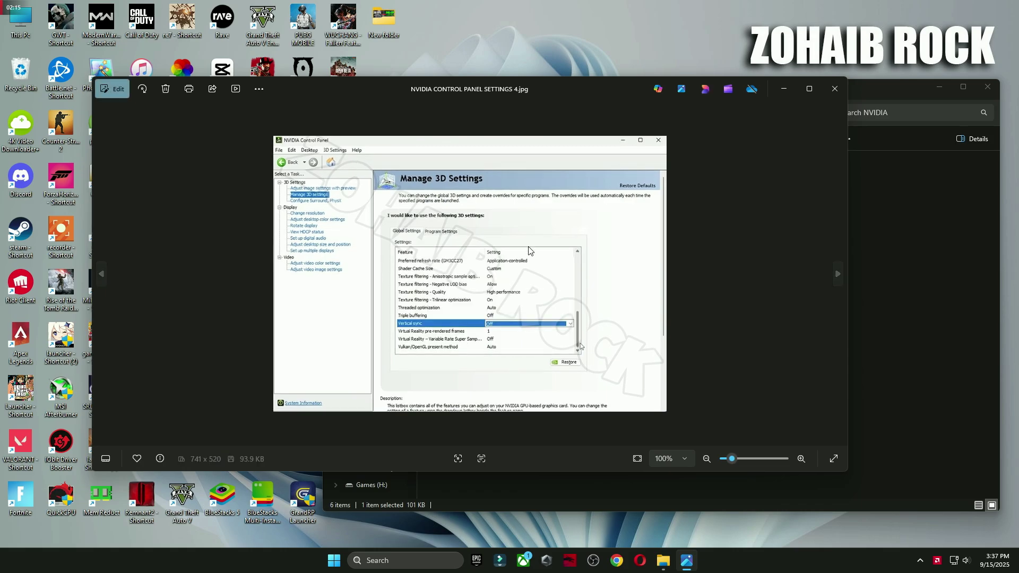
{"action": "key", "text": "Right"}
{"action": "key", "text": "Right"}
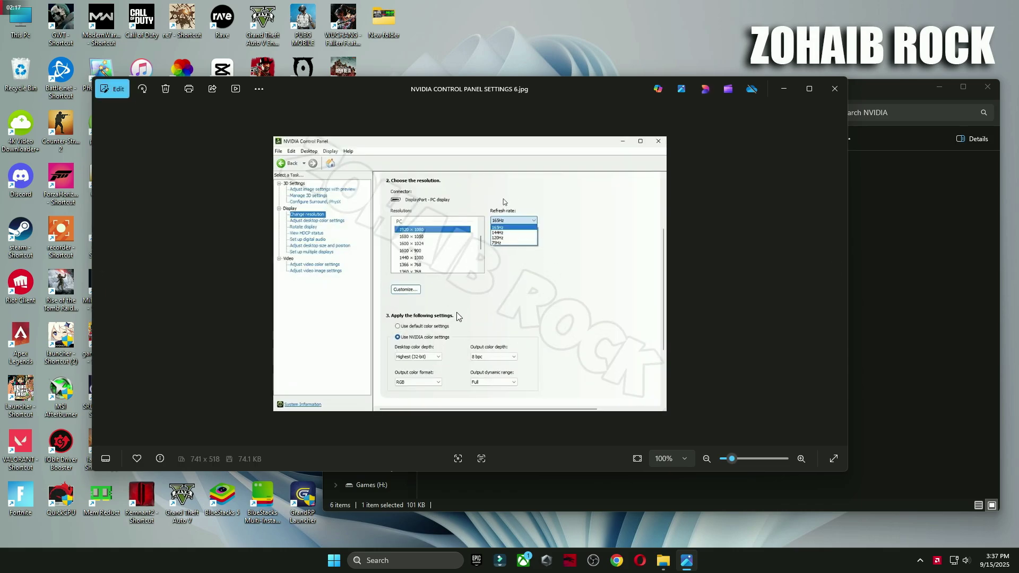
{"action": "left_click", "coordinate": [839, 93]}
- Review all the INTEL HD GRAPHICS CONTROL PANEL SETTINGS images in the INTEL folder of 3 GPU Best Settings
{"action": "key", "text": "alt+Up"}
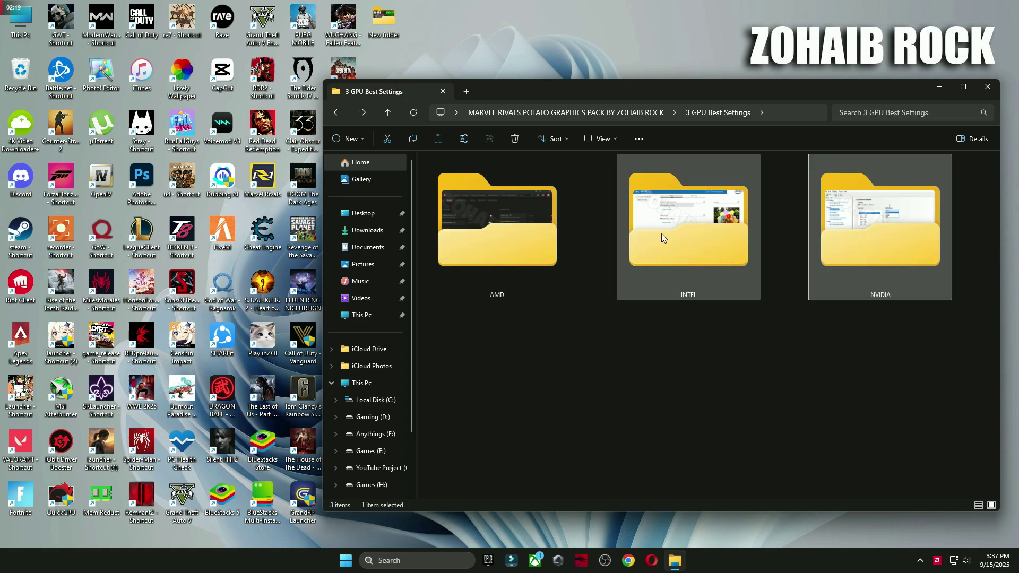
{"action": "double_click", "coordinate": [661, 237]}
{"action": "double_click", "coordinate": [450, 192]}
{"action": "key", "text": "Right"}
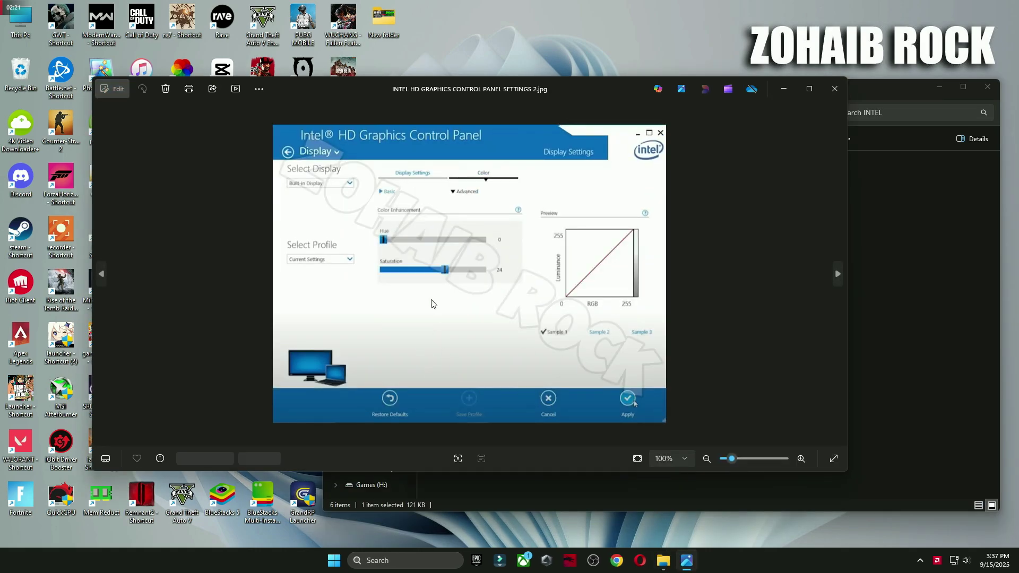
{"action": "key", "text": "Right"}
{"action": "key", "text": "Right"}
{"action": "key", "text": "Right"}
{"action": "key", "text": "Right"}
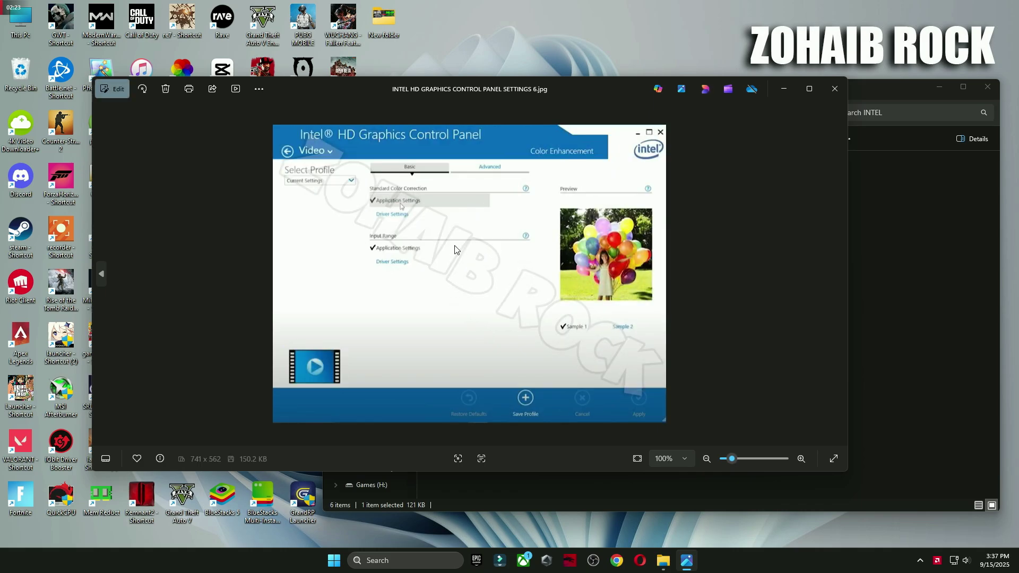
{"action": "left_click", "coordinate": [838, 94]}
- Review the AMD RADEON CONTROL PANEL SETTINGS images in the AMD folder, returning to the first one
{"action": "key", "text": "alt+Up"}
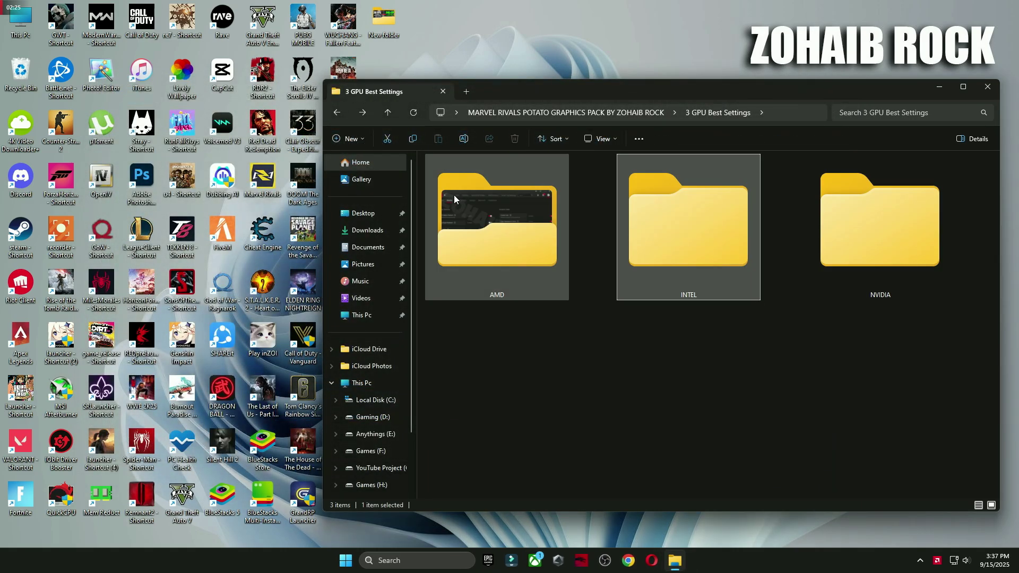
{"action": "double_click", "coordinate": [452, 192]}
{"action": "double_click", "coordinate": [450, 201]}
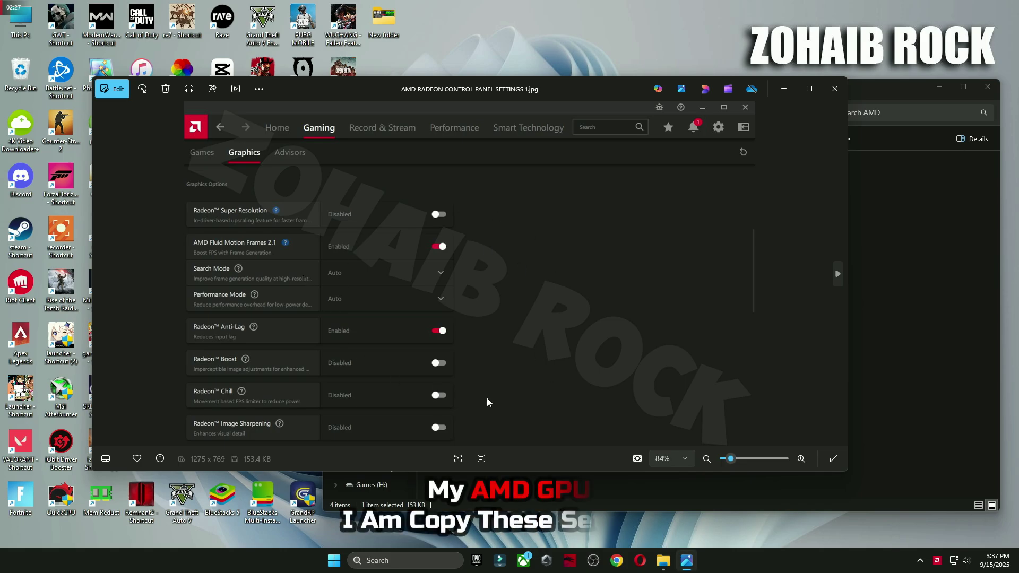
{"action": "key", "text": "Right"}
{"action": "key", "text": "Right"}
{"action": "key", "text": "Right"}
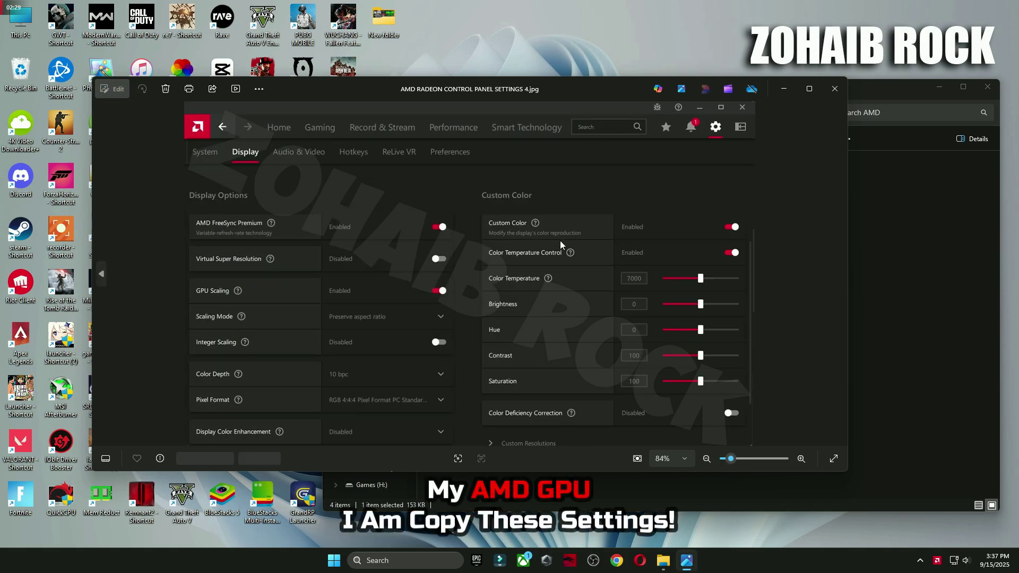
{"action": "left_click", "coordinate": [101, 274]}
{"action": "left_click", "coordinate": [101, 274]}
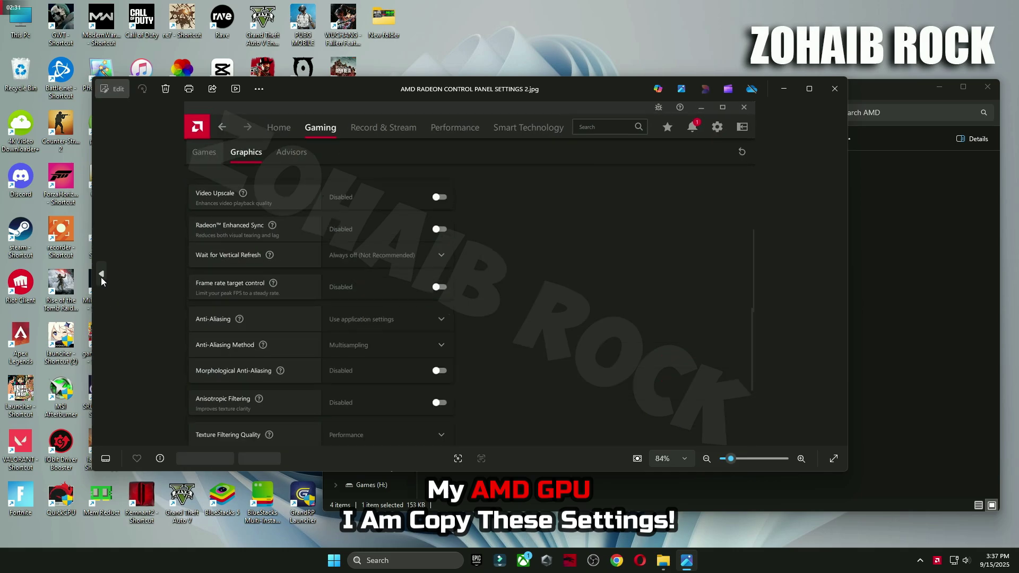
{"action": "left_click", "coordinate": [101, 275]}
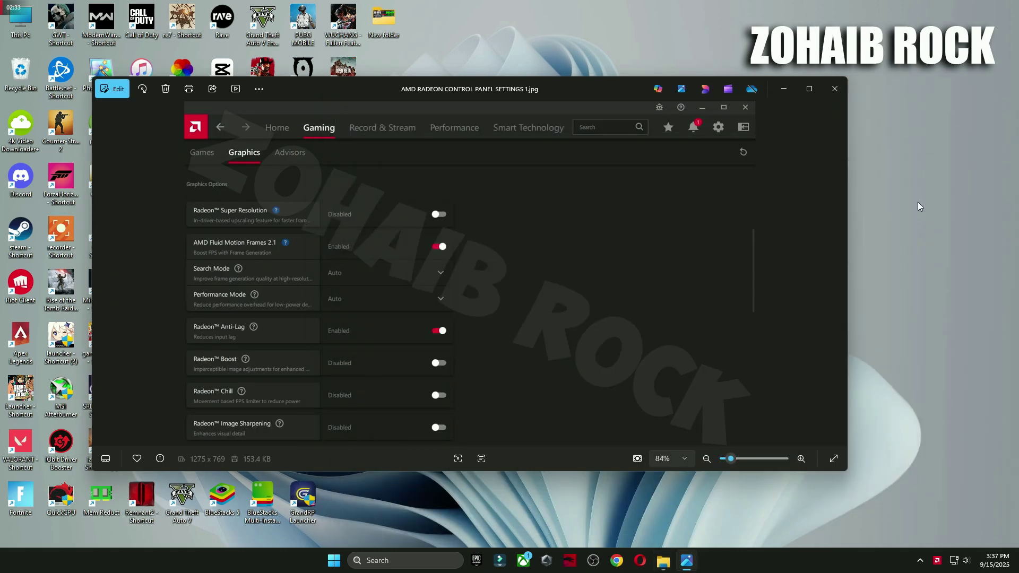
- Switch to AMD Software: Adrenalin Edition and open the Marvel Rivals gaming profile, repositioning the window
{"action": "right_click", "coordinate": [917, 209]}
{"action": "left_click", "coordinate": [835, 336]}
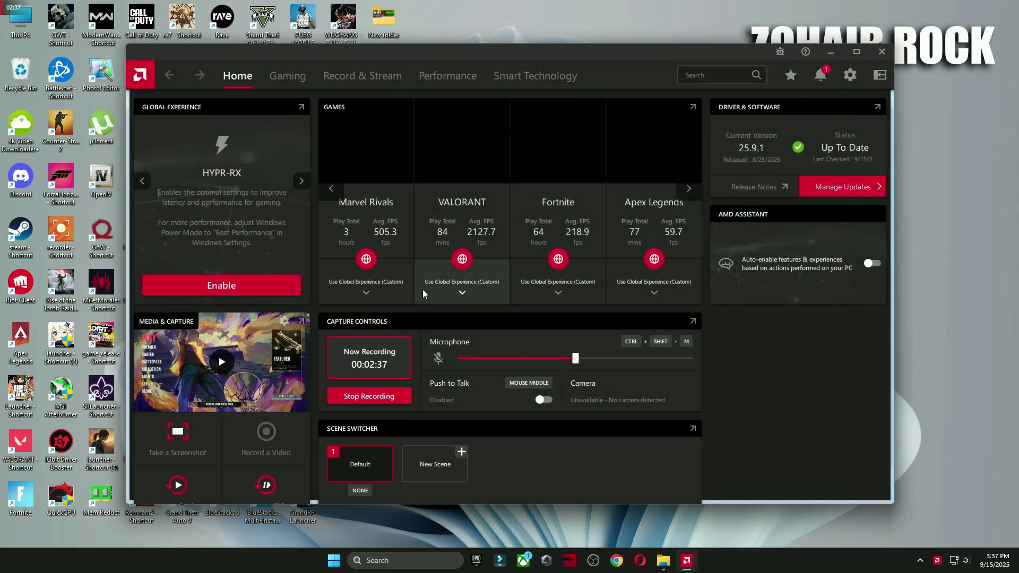
{"action": "left_click", "coordinate": [286, 76]}
{"action": "left_click_drag", "start_coordinate": [531, 63], "coordinate": [643, 86]}
{"action": "left_click_drag", "start_coordinate": [1003, 254], "coordinate": [1015, 255]}
{"action": "left_click_drag", "start_coordinate": [239, 340], "coordinate": [226, 340]}
- Examine the Marvel Rivals profile's graphics and display settings, including the expanded Advanced graphics options
{"action": "scroll", "coordinate": [366, 288], "scroll_direction": "down", "scroll_amount": 4}
{"action": "scroll", "coordinate": [367, 285], "scroll_direction": "down", "scroll_amount": 2}
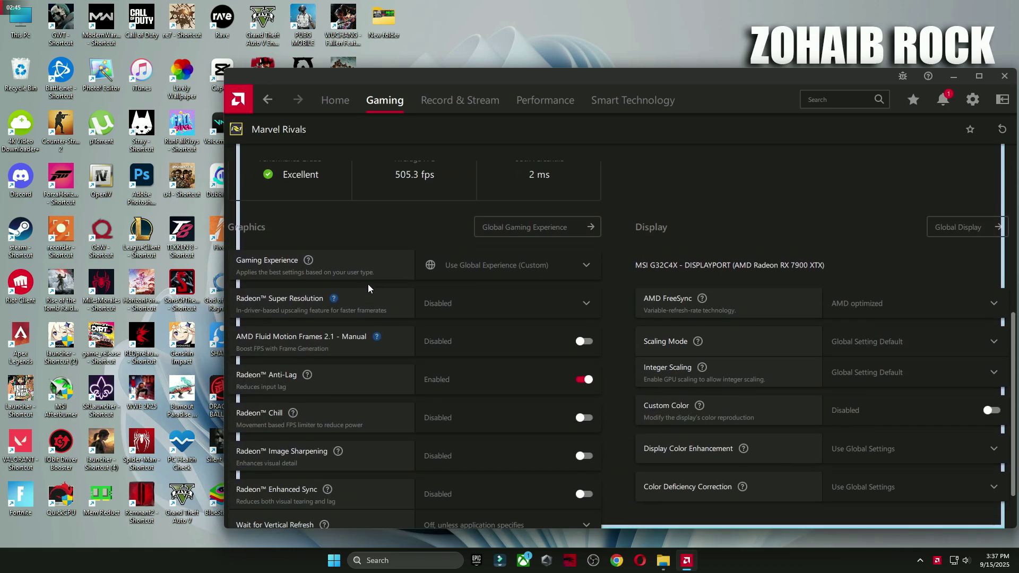
{"action": "scroll", "coordinate": [374, 282], "scroll_direction": "up", "scroll_amount": 1}
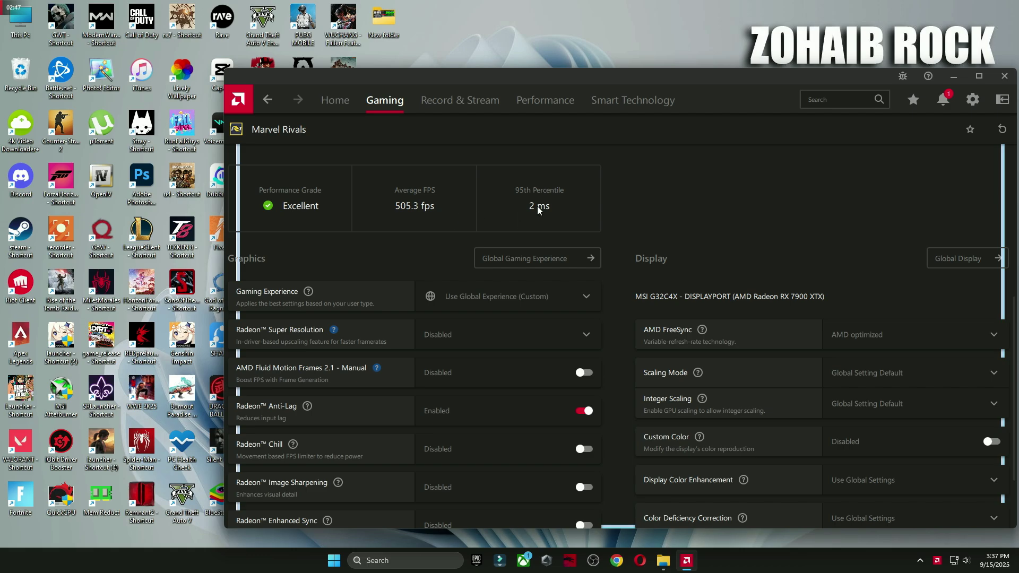
{"action": "scroll", "coordinate": [539, 207], "scroll_direction": "down", "scroll_amount": 2}
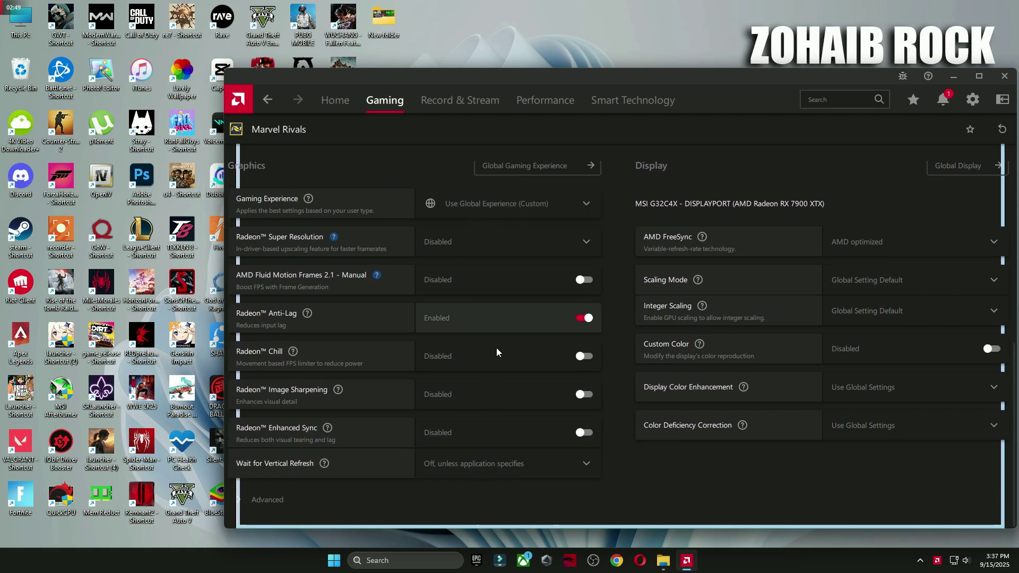
{"action": "left_click", "coordinate": [268, 500]}
{"action": "scroll", "coordinate": [481, 373], "scroll_direction": "down", "scroll_amount": 5}
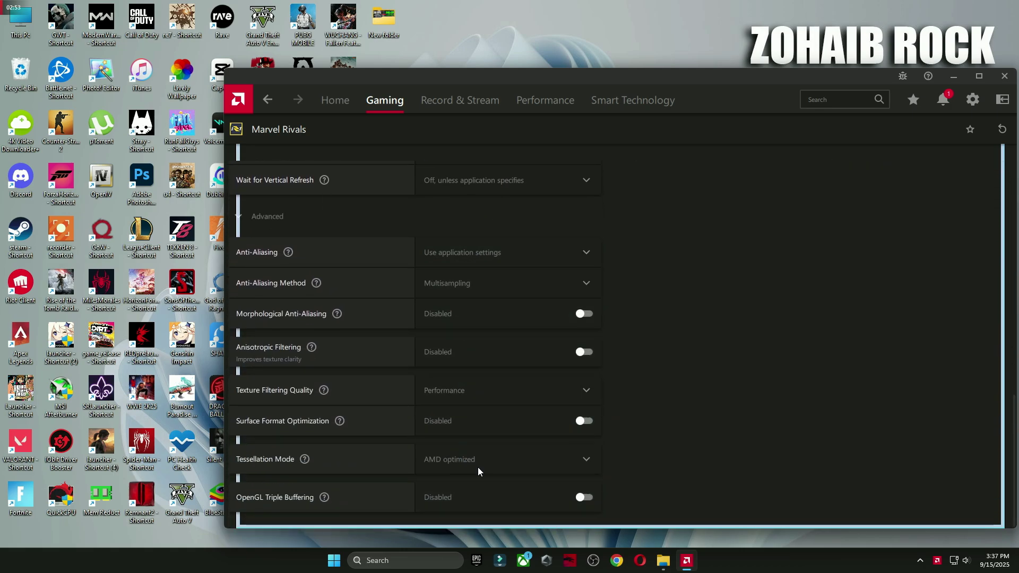
- Open the global Display settings and examine the Display Options and Custom Color sections
{"action": "left_click", "coordinate": [971, 101]}
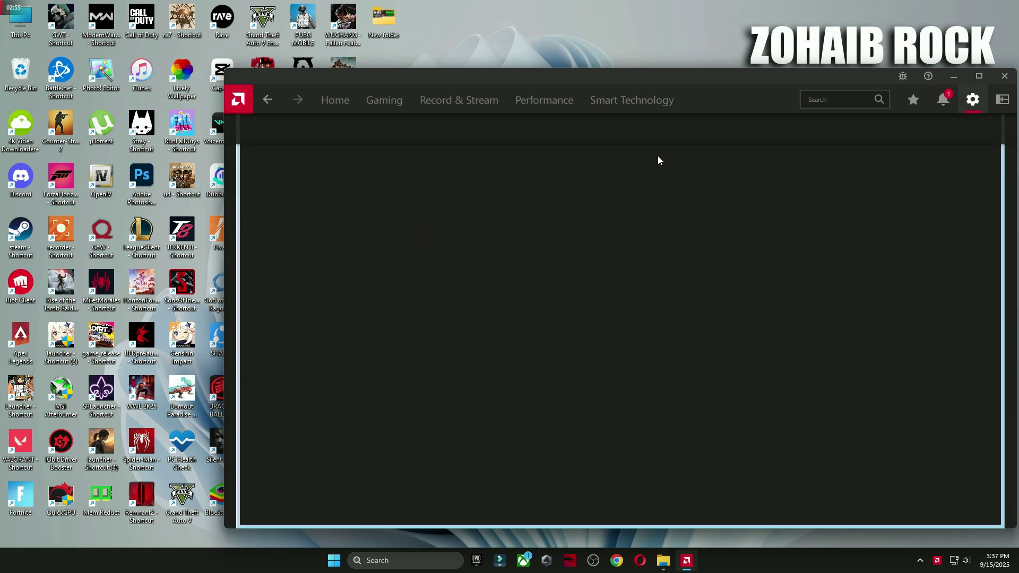
{"action": "left_click", "coordinate": [295, 130]}
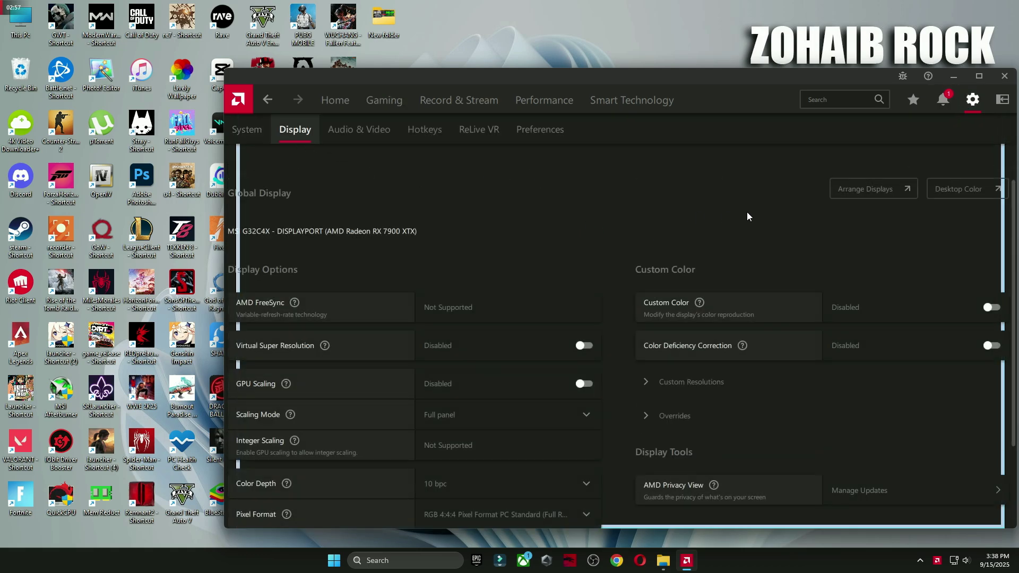
{"action": "scroll", "coordinate": [805, 222], "scroll_direction": "down", "scroll_amount": 2}
- Turn on Custom Color, try out the Color Temperature slider and turn Custom Color off again
{"action": "left_click", "coordinate": [991, 231]}
{"action": "left_click_drag", "start_coordinate": [931, 292], "coordinate": [938, 292]}
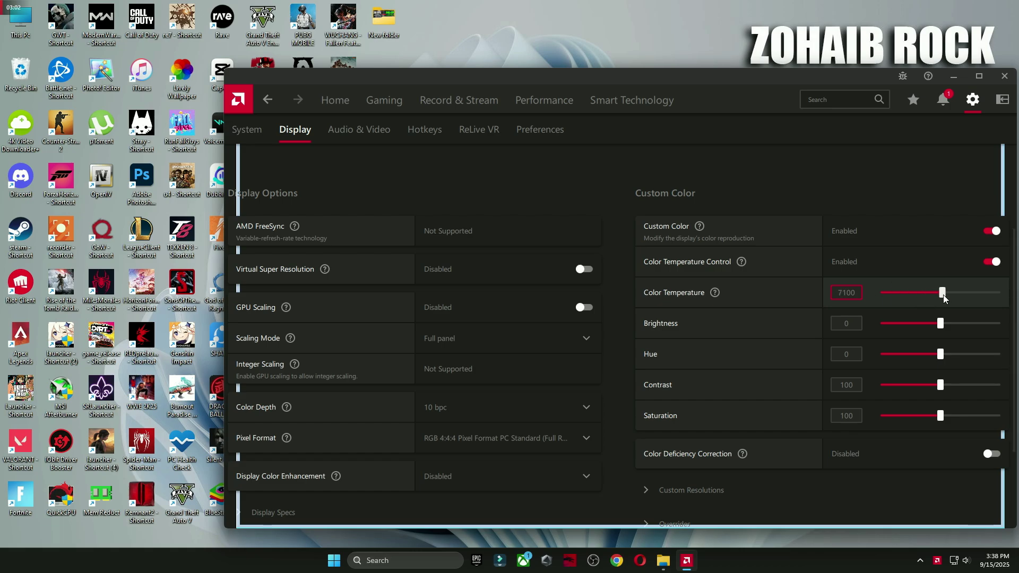
{"action": "scroll", "coordinate": [855, 372], "scroll_direction": "down", "scroll_amount": 1}
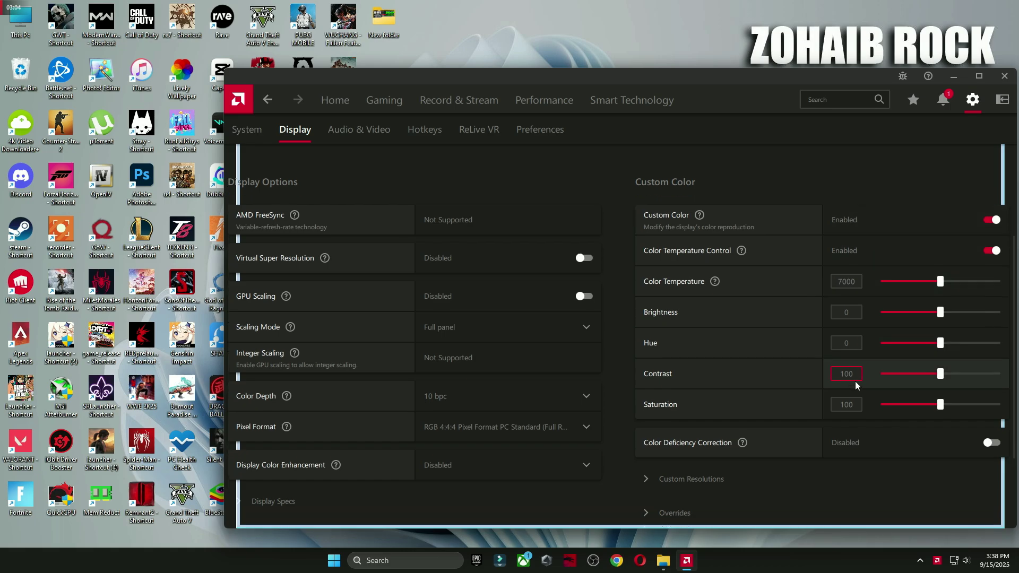
{"action": "scroll", "coordinate": [857, 375], "scroll_direction": "up", "scroll_amount": 1}
{"action": "left_click", "coordinate": [992, 231]}
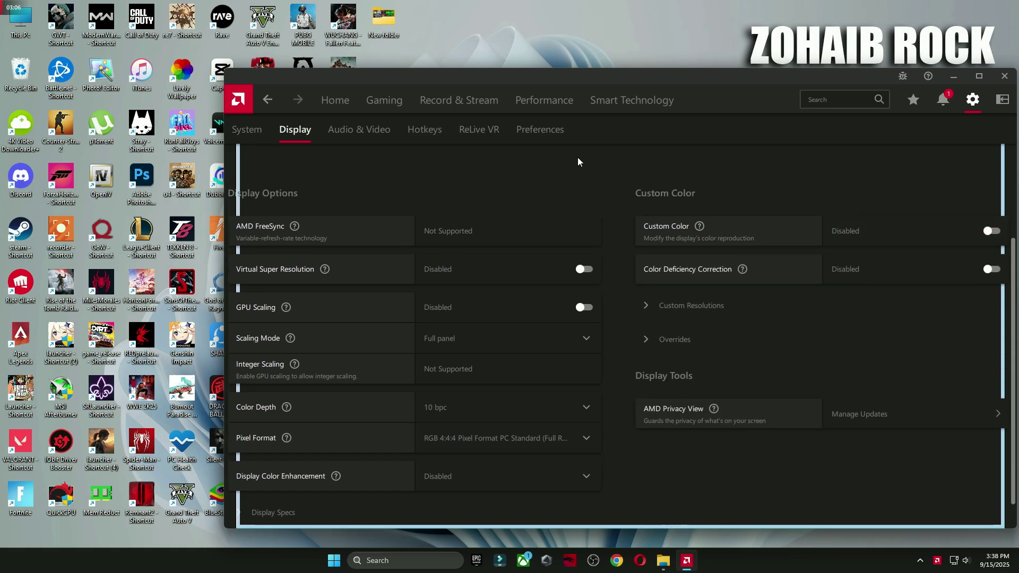
- Check the GPU driver's update status in AMD Install Manager, then close it and AMD Software
{"action": "left_click", "coordinate": [335, 100]}
{"action": "left_click", "coordinate": [981, 215]}
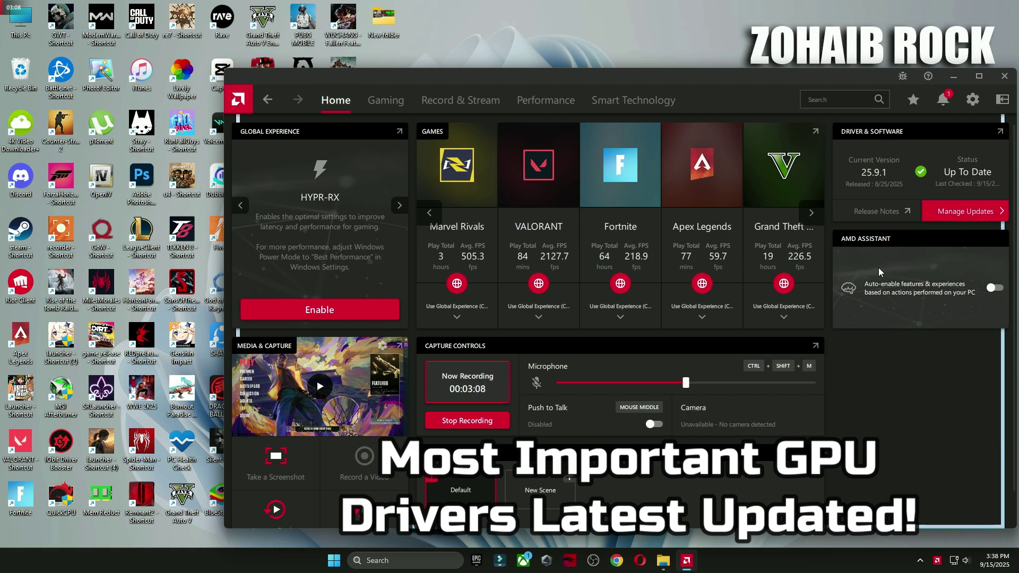
{"action": "left_click", "coordinate": [542, 368]}
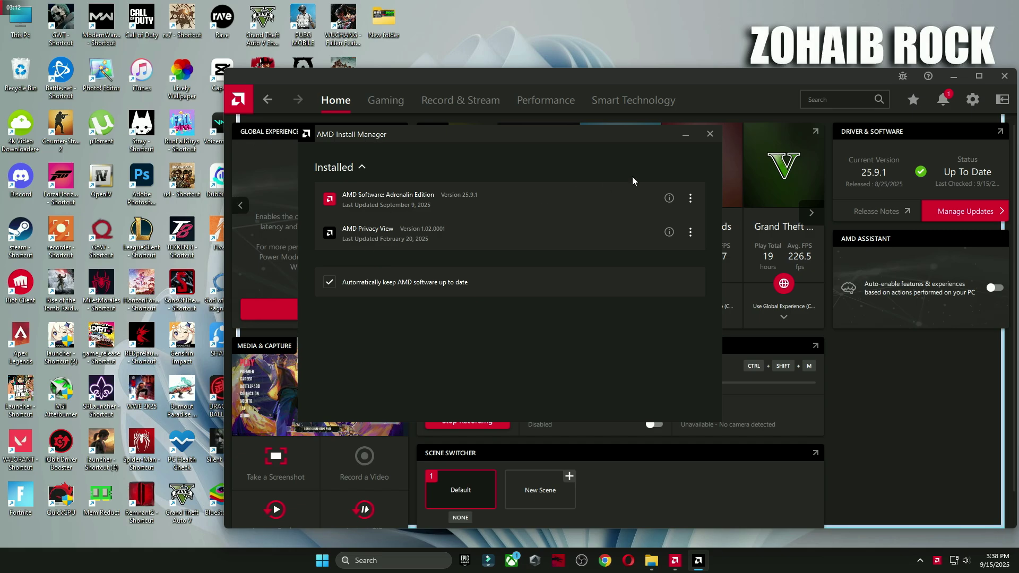
{"action": "left_click", "coordinate": [709, 136]}
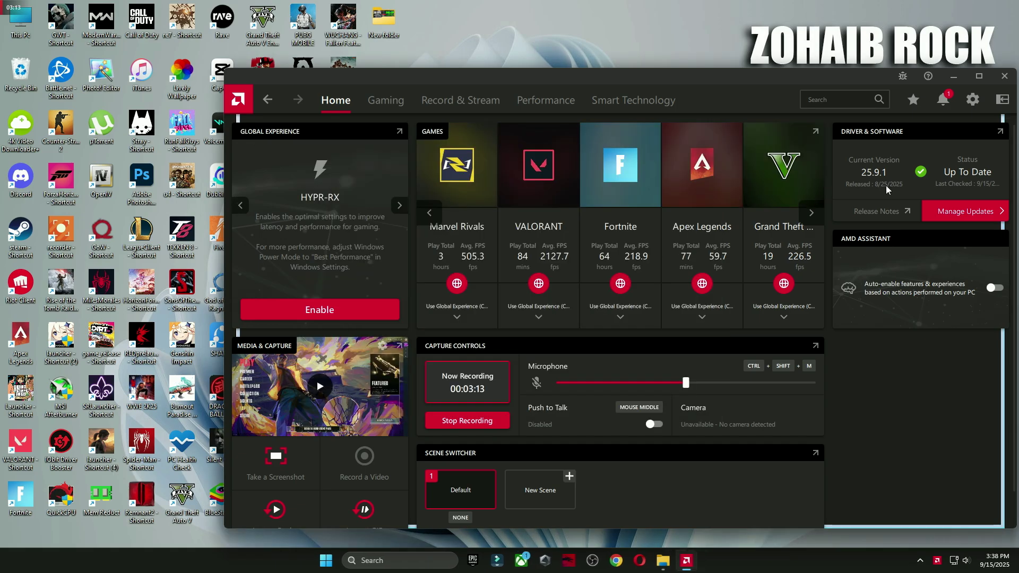
{"action": "left_click", "coordinate": [1003, 76]}
- Return to the potato graphics pack folder and open the x64 folder of Quick-CPU inside 4 Power Plan
{"action": "key", "text": "alt+Tab"}
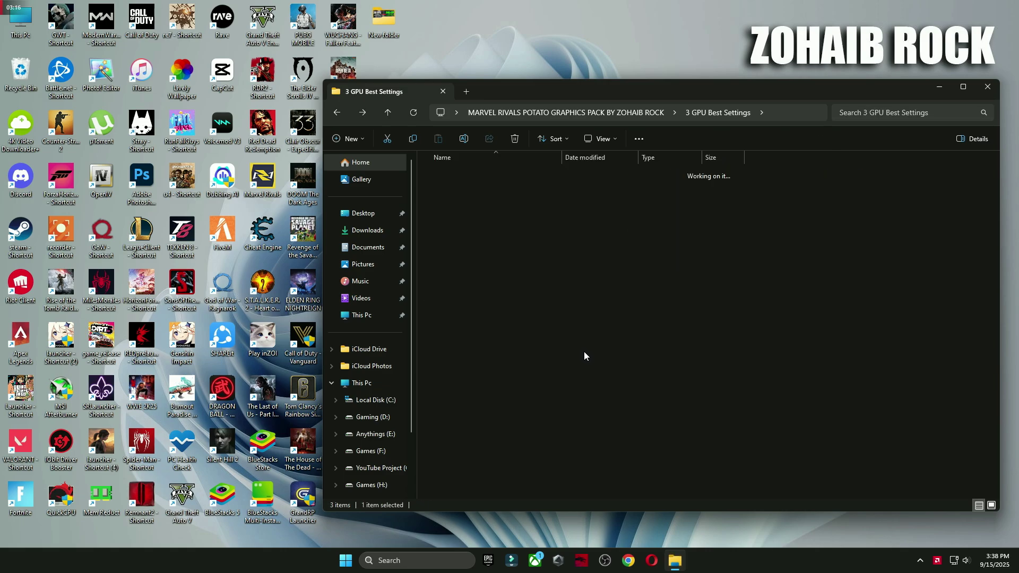
{"action": "key", "text": "BackSpace"}
{"action": "double_click", "coordinate": [458, 236]}
{"action": "double_click", "coordinate": [443, 174]}
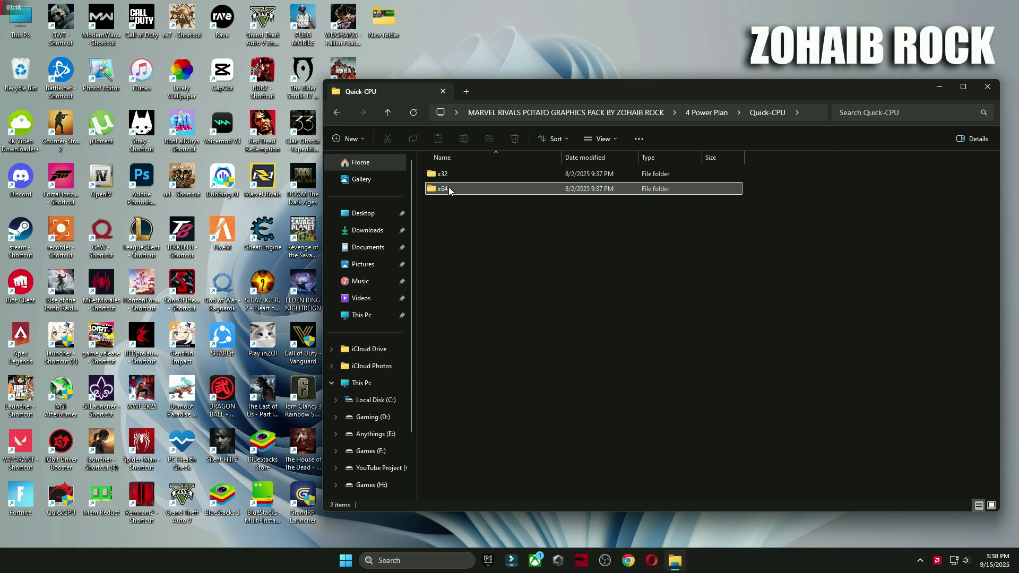
{"action": "double_click", "coordinate": [449, 189]}
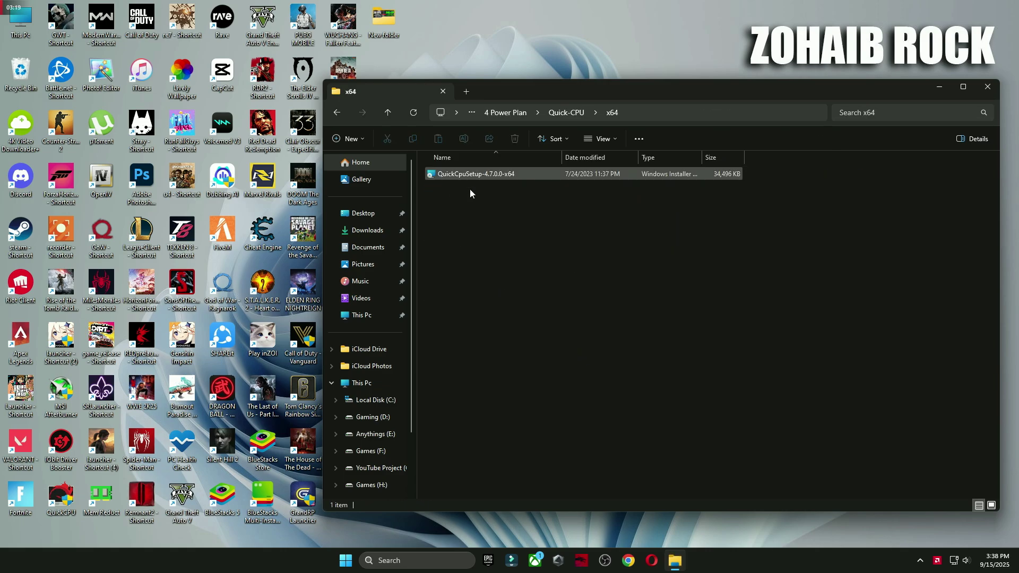
- Launch Quick CPU from the desktop, dismiss its update notice and move its window aside
{"action": "double_click", "coordinate": [61, 496]}
{"action": "left_click", "coordinate": [456, 369]}
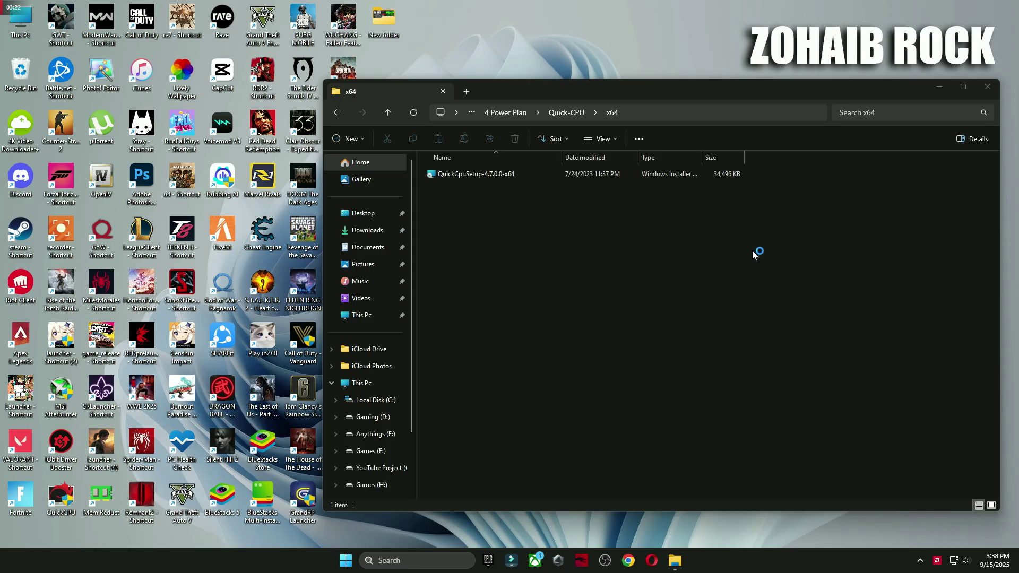
{"action": "left_click", "coordinate": [932, 93]}
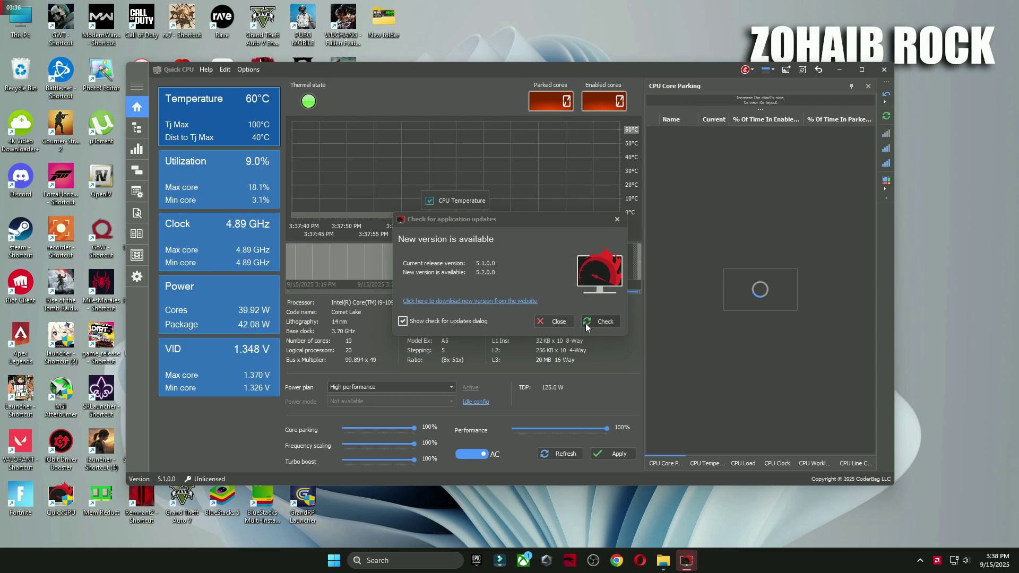
{"action": "left_click", "coordinate": [553, 321]}
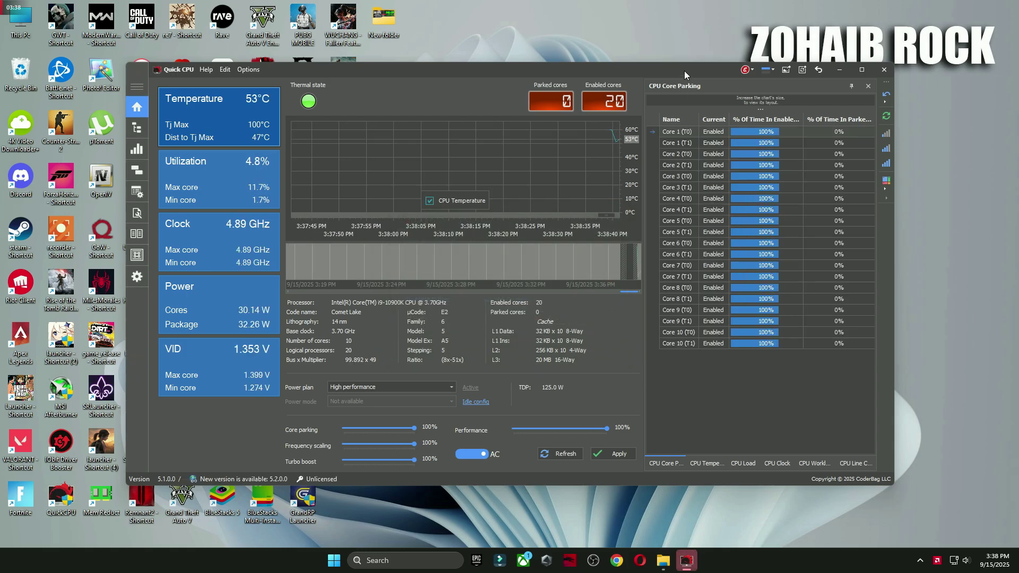
{"action": "left_click_drag", "start_coordinate": [684, 71], "coordinate": [785, 87]}
- Choose the High performance power plan, apply it with Core parking and Performance at 100%, and close Quick CPU
{"action": "left_click", "coordinate": [482, 402]}
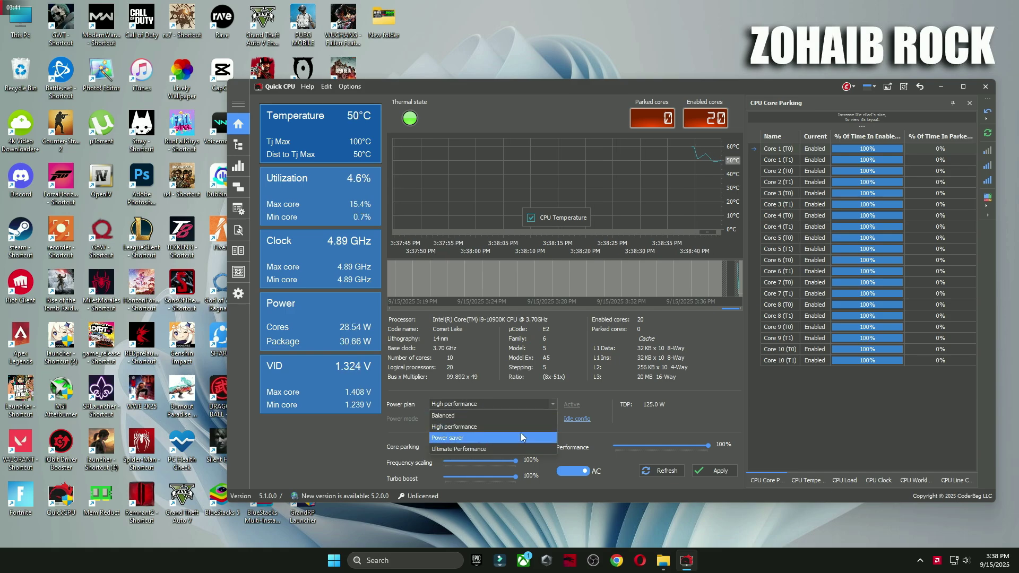
{"action": "left_click", "coordinate": [463, 429]}
{"action": "left_click_drag", "start_coordinate": [515, 445], "coordinate": [476, 445]}
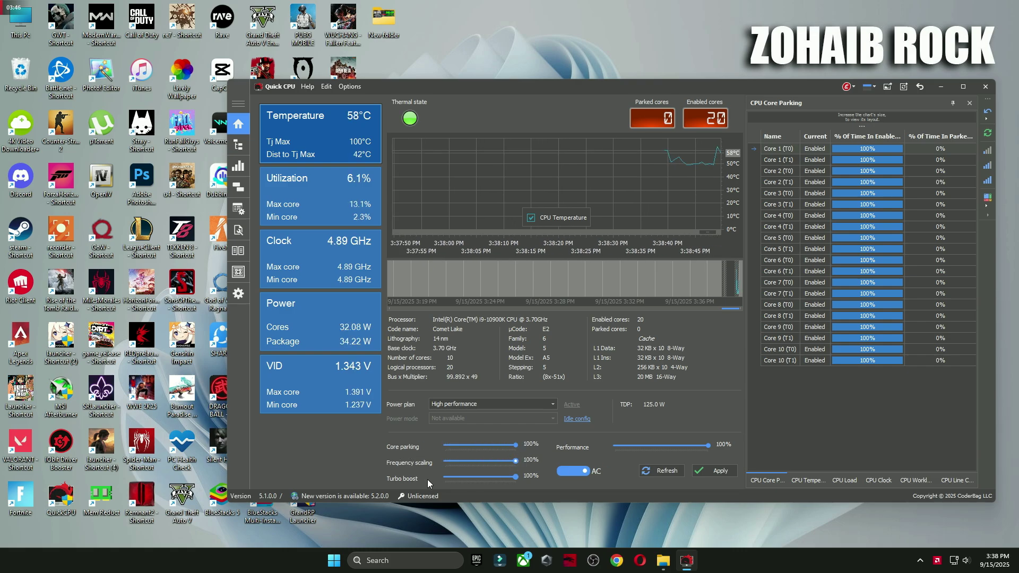
{"action": "left_click_drag", "start_coordinate": [680, 453], "coordinate": [615, 451]}
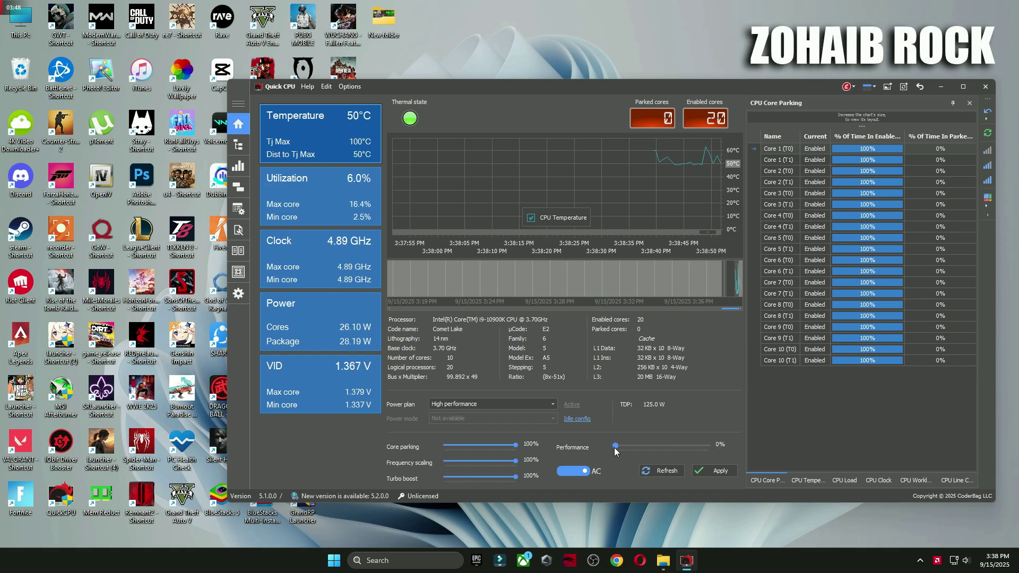
{"action": "left_click", "coordinate": [703, 469]}
{"action": "left_click", "coordinate": [689, 335]}
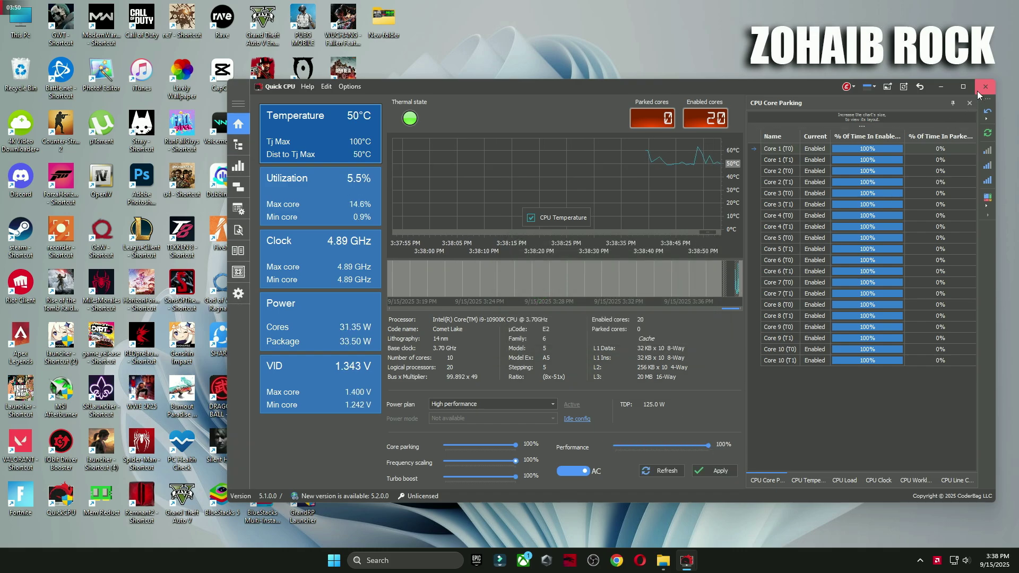
{"action": "left_click", "coordinate": [986, 86]}
- Search for the Windows power plan settings, view the additional plans, collapse them again and close Power Options
{"action": "left_click", "coordinate": [413, 566]}
{"action": "type", "text": "po"}
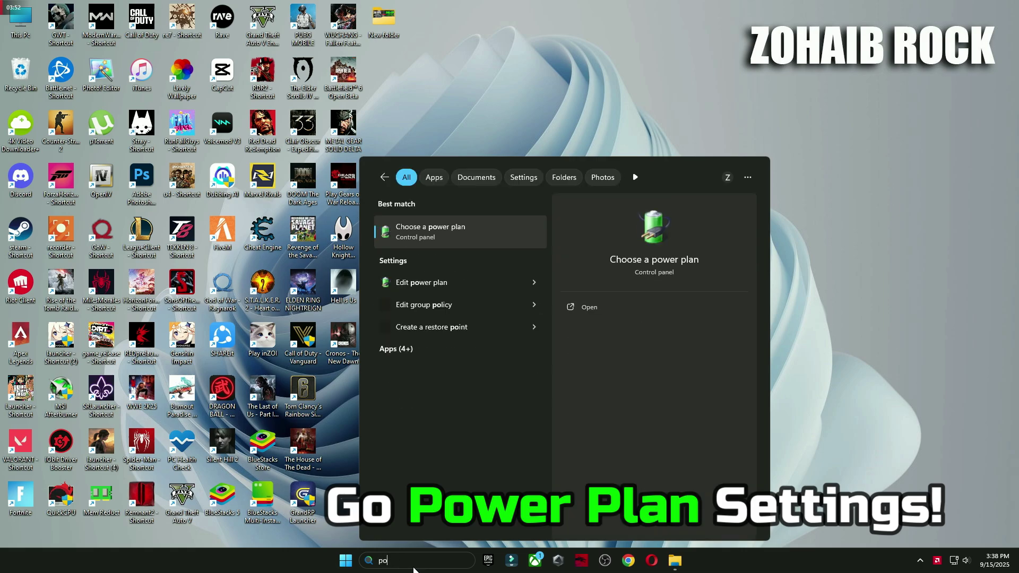
{"action": "type", "text": "wer"}
{"action": "left_click", "coordinate": [399, 236]}
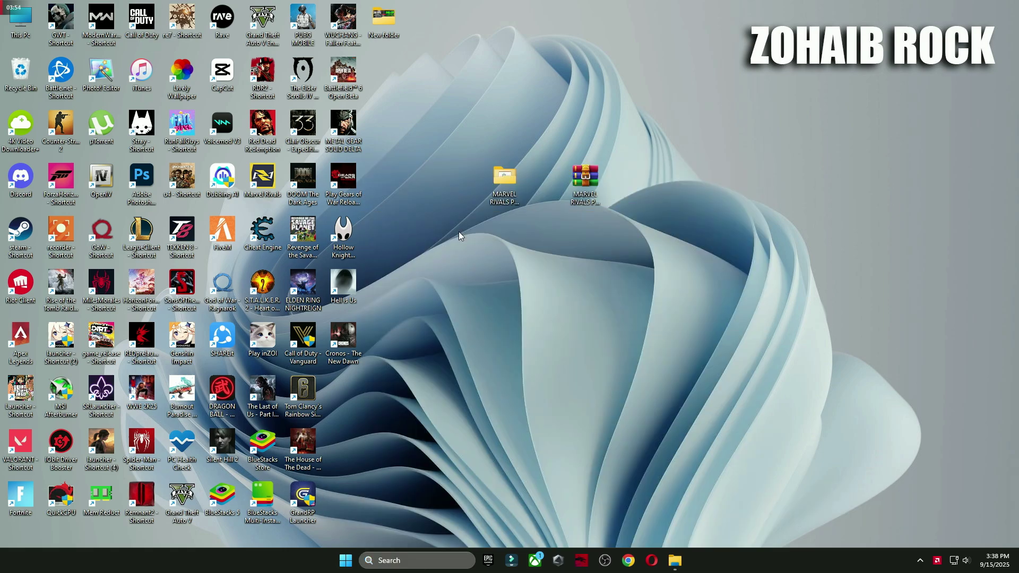
{"action": "left_click_drag", "start_coordinate": [507, 62], "coordinate": [636, 101]}
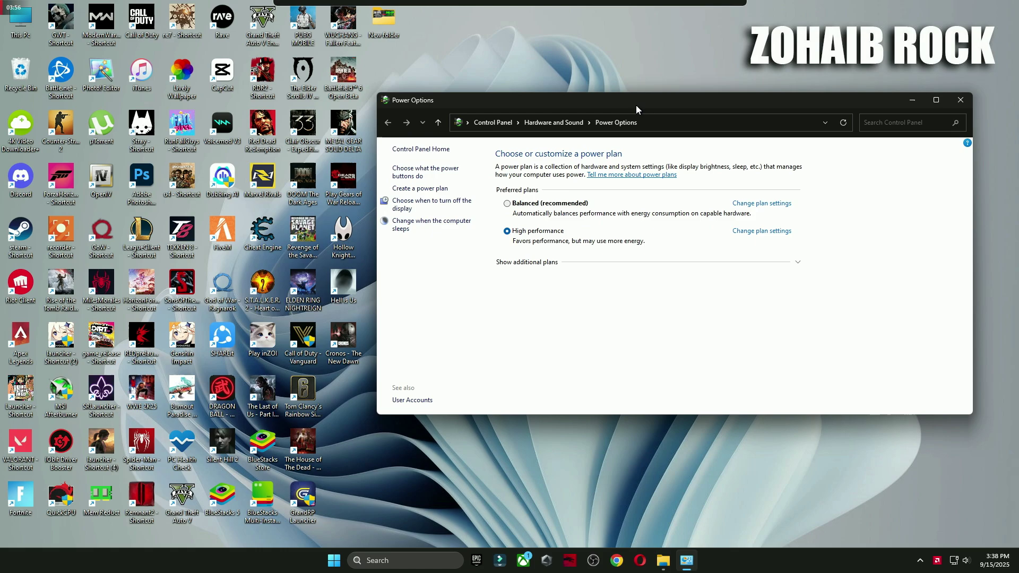
{"action": "left_click", "coordinate": [531, 263]}
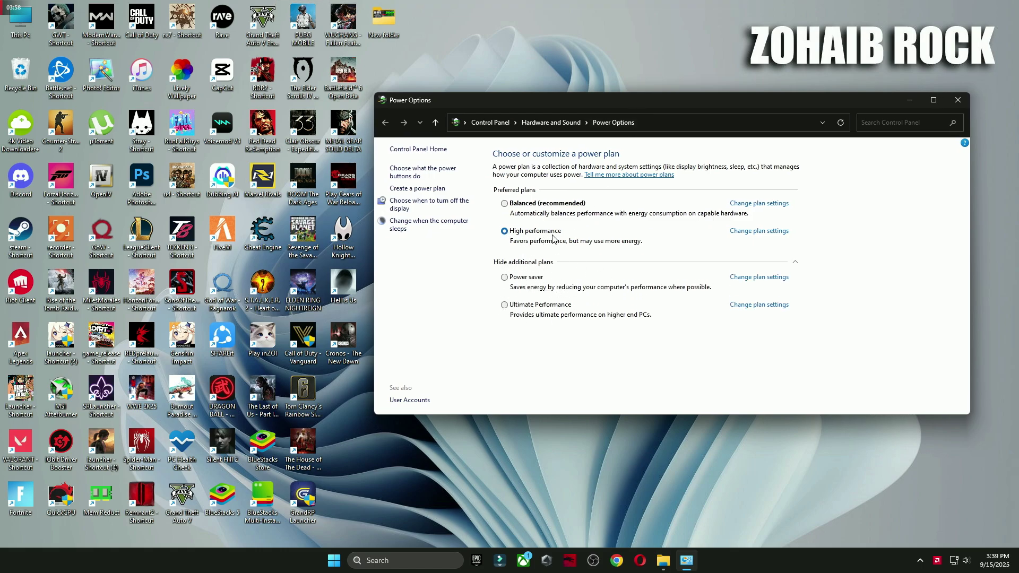
{"action": "left_click", "coordinate": [795, 264]}
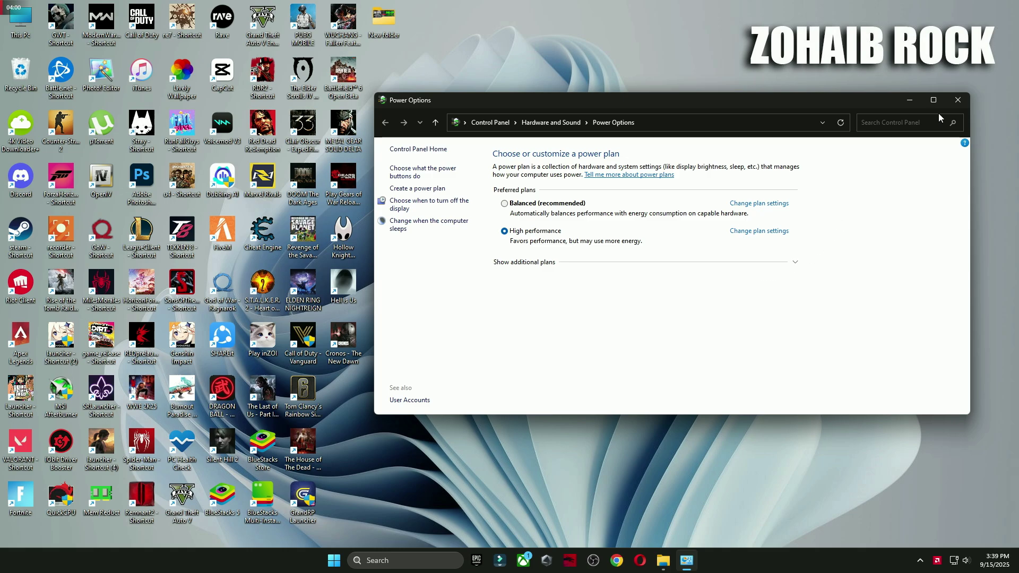
{"action": "left_click", "coordinate": [958, 100]}
- Return to the potato graphics pack folder in File Explorer and open 5 Marvel Rivals Potato Graphics
{"action": "left_click", "coordinate": [663, 560]}
{"action": "key", "text": "alt+Left"}
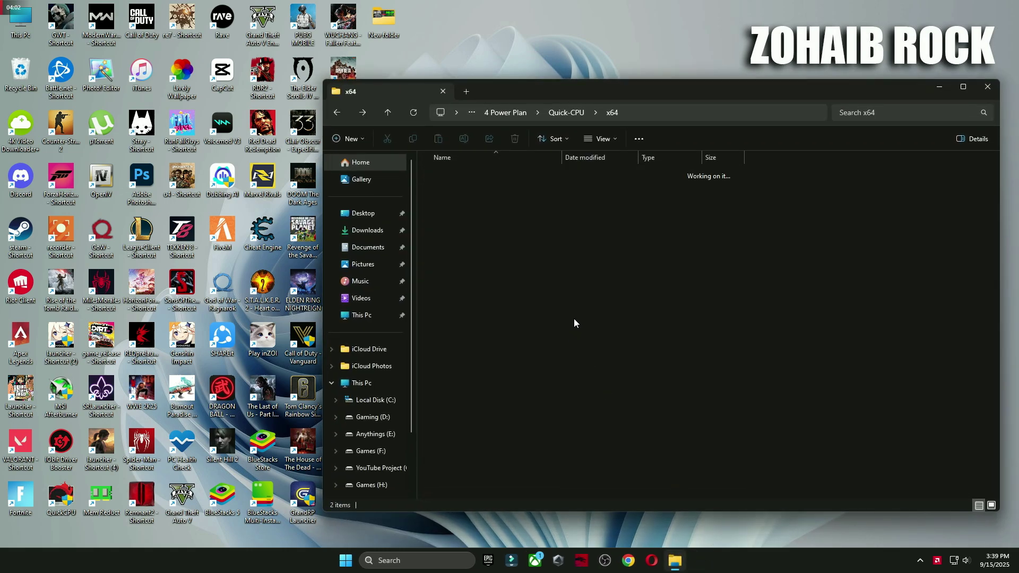
{"action": "key", "text": "alt+Left"}
{"action": "key", "text": "alt+Left"}
{"action": "double_click", "coordinate": [457, 249]}
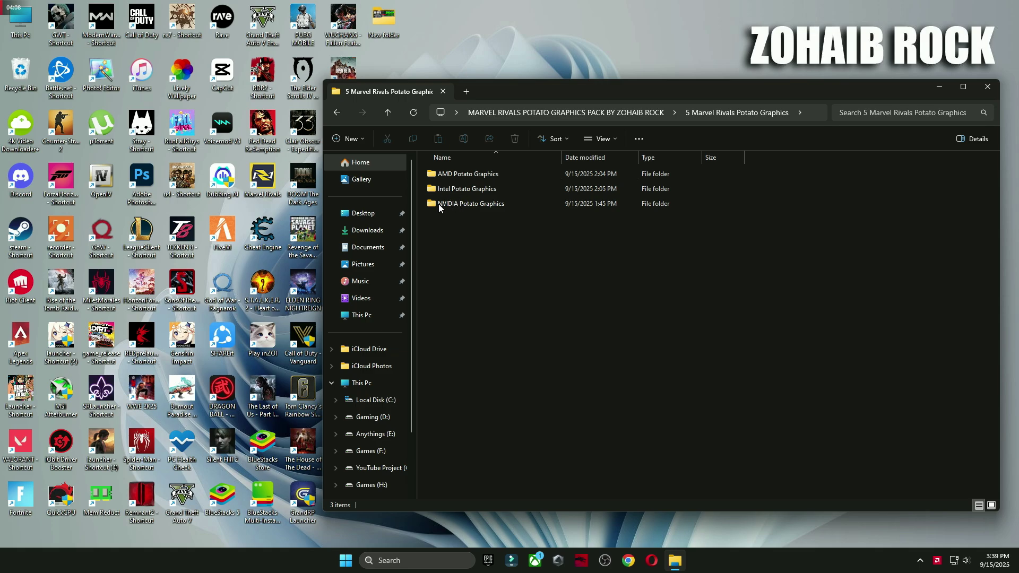
- Look into the AMD Potato Graphics and Intel Potato Graphics folders and go back to their parent folder
{"action": "left_click", "coordinate": [457, 176]}
{"action": "double_click", "coordinate": [457, 174]}
{"action": "key", "text": "alt+Left"}
{"action": "double_click", "coordinate": [452, 190]}
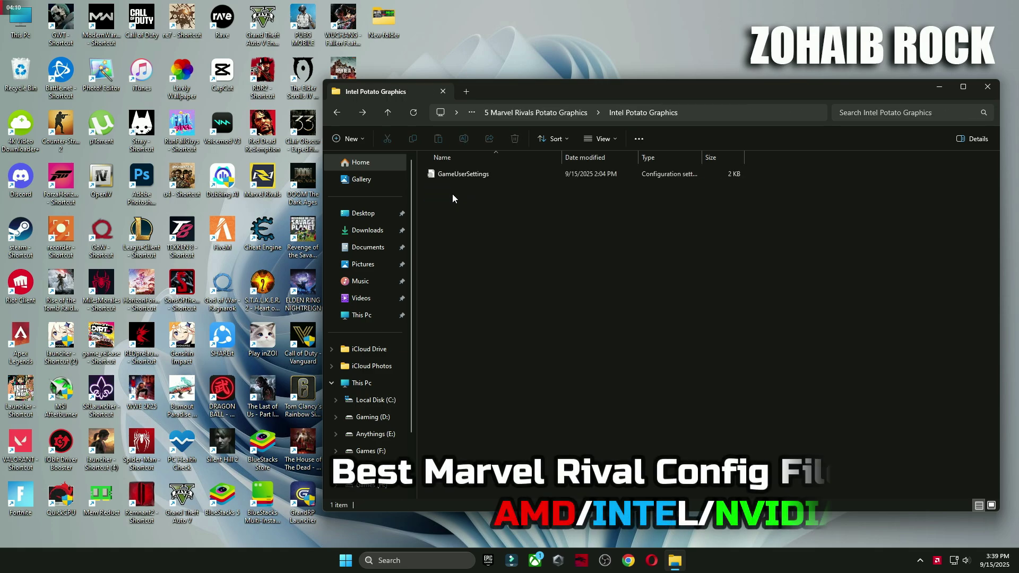
{"action": "key", "text": "alt+Left"}
- Open Marvel Rivals Config File inside NVIDIA Potato Graphics and copy the GameUserSettings file
{"action": "double_click", "coordinate": [452, 205]}
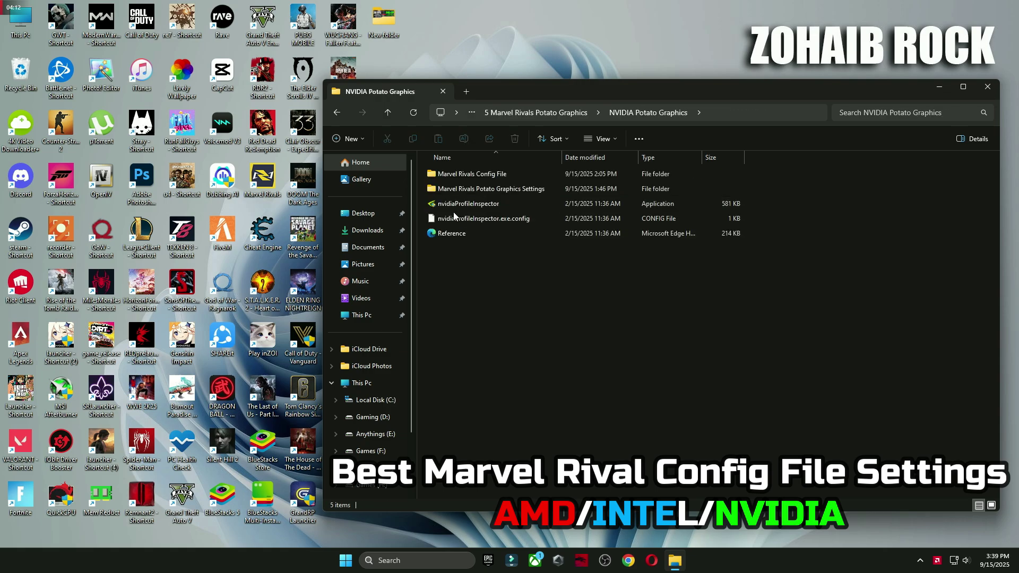
{"action": "double_click", "coordinate": [480, 174]}
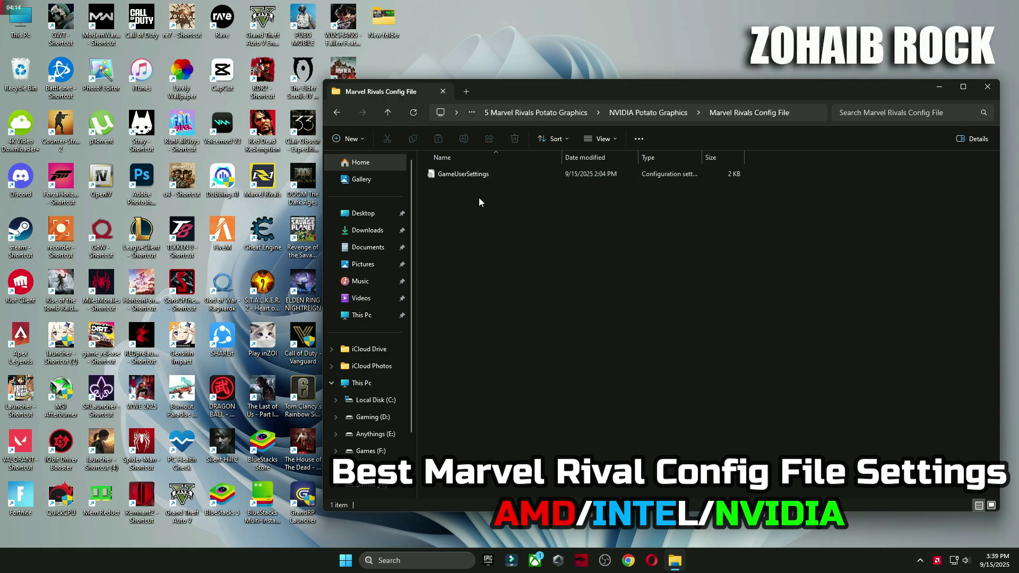
{"action": "right_click", "coordinate": [450, 174]}
{"action": "key", "text": "Escape"}
- Find and launch the Run dialog and use it to open the appdata folder
{"action": "left_click", "coordinate": [392, 563]}
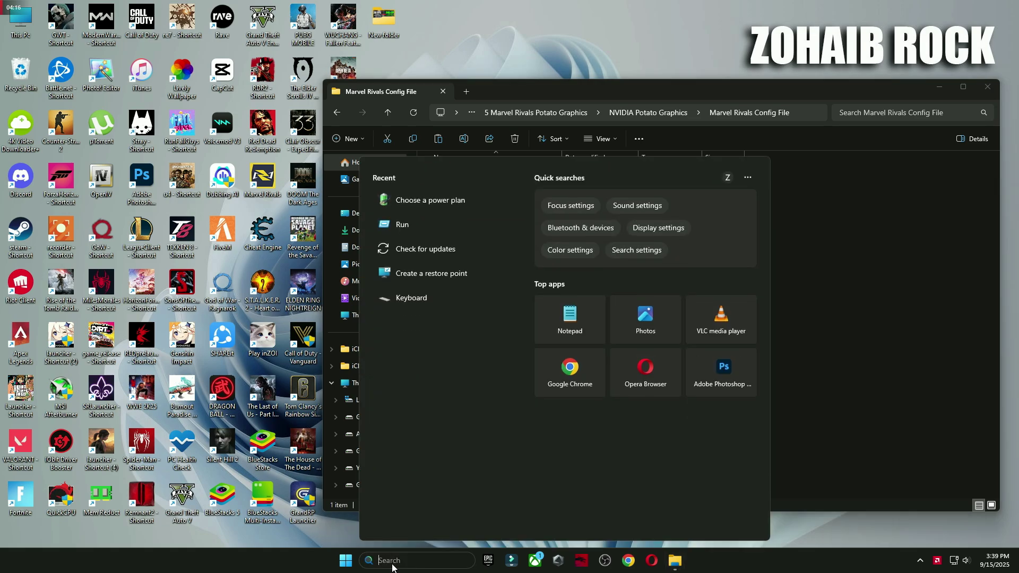
{"action": "type", "text": "run"}
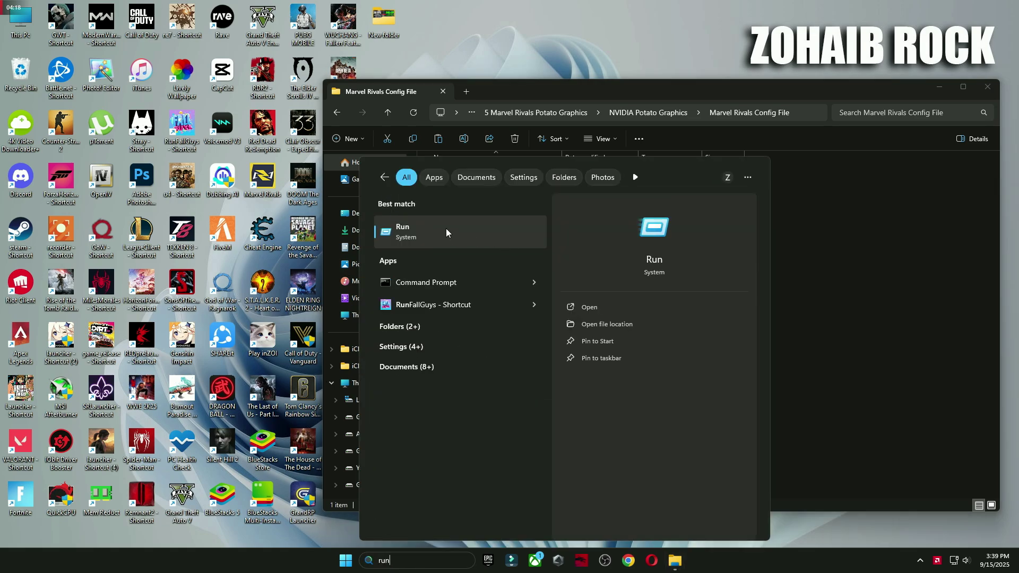
{"action": "left_click", "coordinate": [446, 228]}
{"action": "left_click_drag", "start_coordinate": [156, 444], "coordinate": [628, 225]}
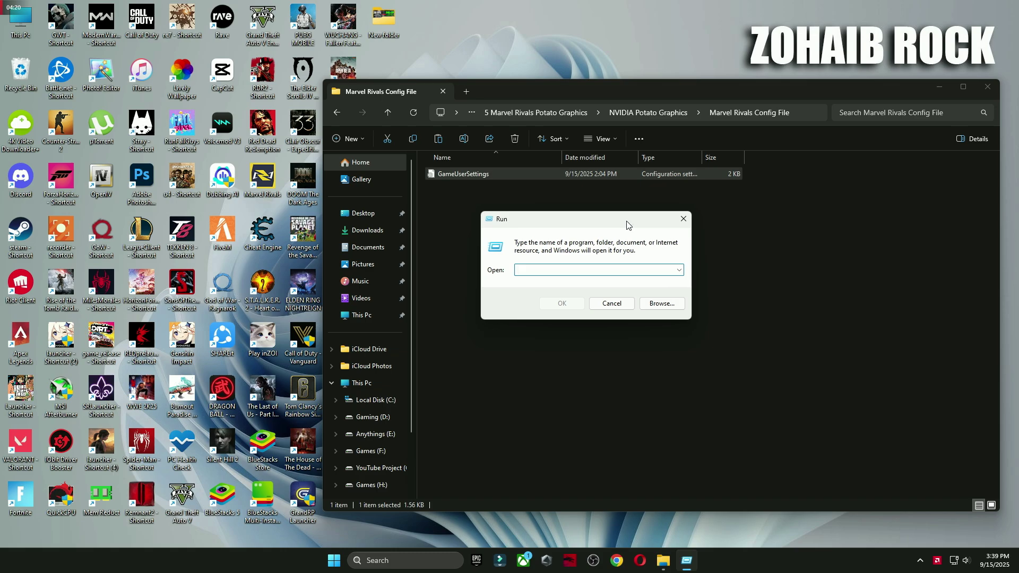
{"action": "type", "text": "appdata"}
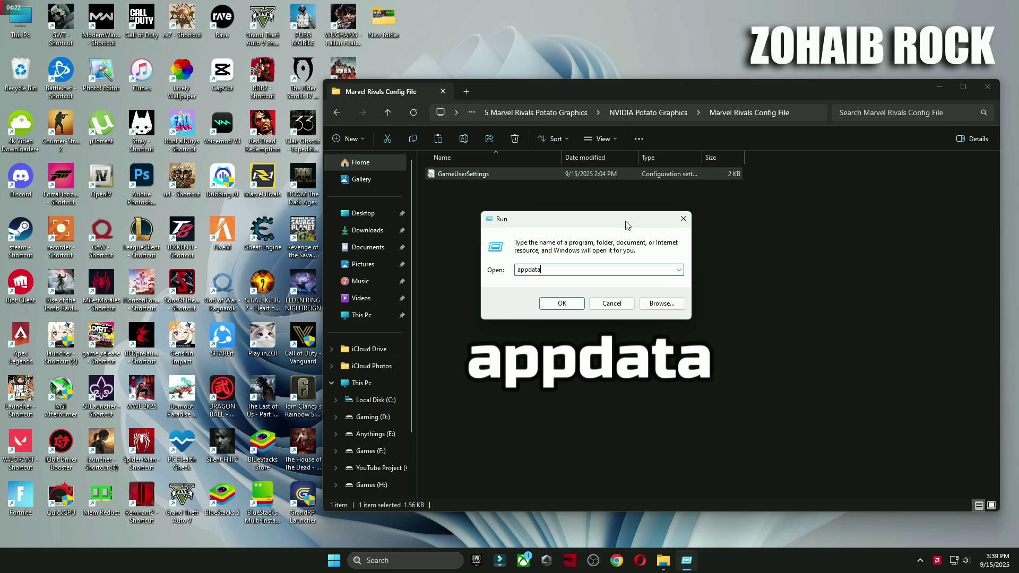
{"action": "left_click", "coordinate": [563, 305]}
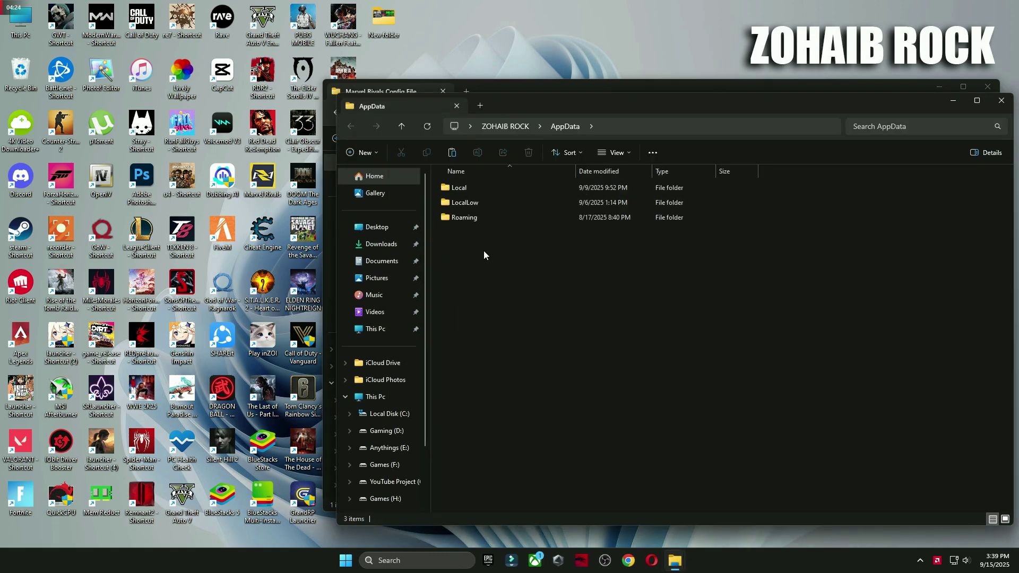
- Navigate from AppData through Local, FortniteGame, Saved and Config to the WindowsClient folder
{"action": "left_click", "coordinate": [472, 192]}
{"action": "double_click", "coordinate": [471, 192]}
{"action": "scroll", "coordinate": [472, 192], "scroll_direction": "down", "scroll_amount": 5}
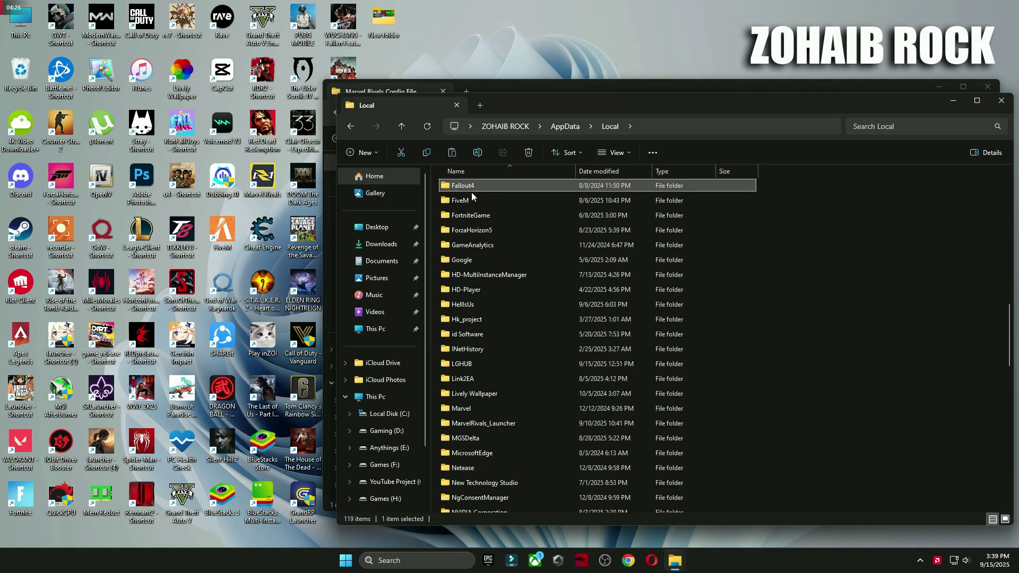
{"action": "double_click", "coordinate": [512, 221]}
{"action": "double_click", "coordinate": [476, 187]}
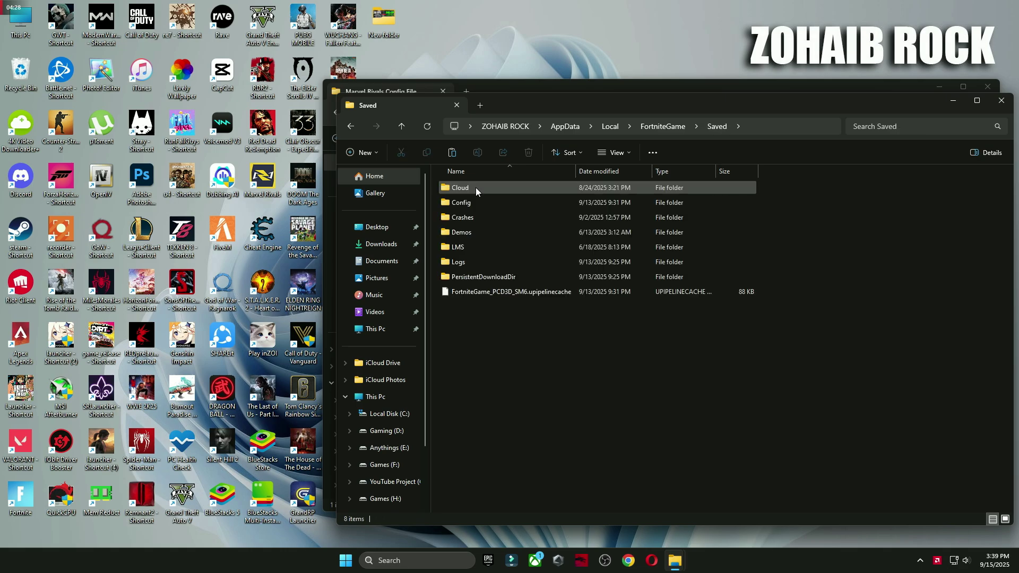
{"action": "double_click", "coordinate": [479, 202]}
{"action": "double_click", "coordinate": [478, 202]}
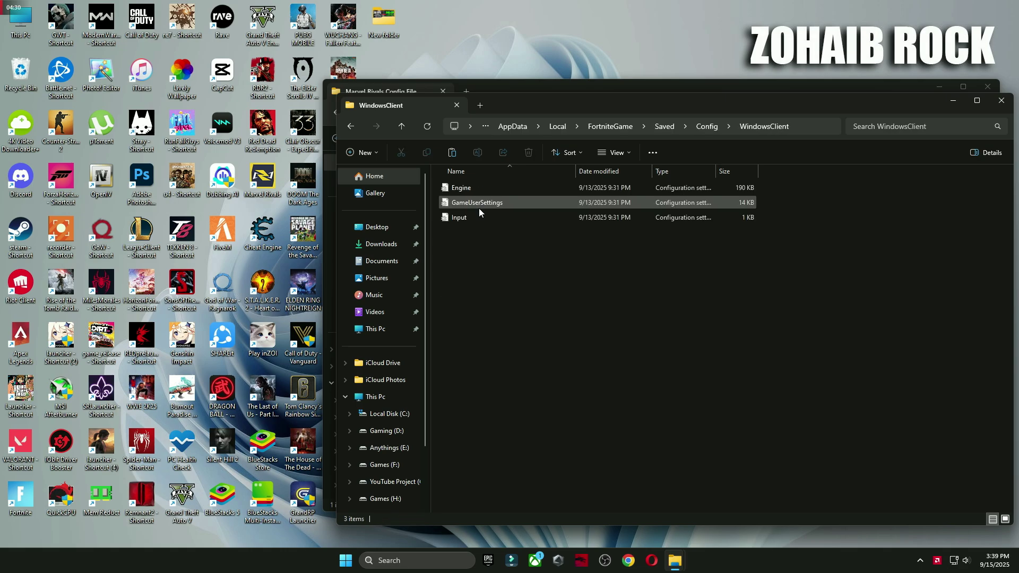
- Delete the existing GameUserSettings file in WindowsClient, paste the copied one in its place and close that window
{"action": "left_click", "coordinate": [483, 202]}
{"action": "left_click", "coordinate": [528, 157]}
{"action": "key", "text": "ctrl+v"}
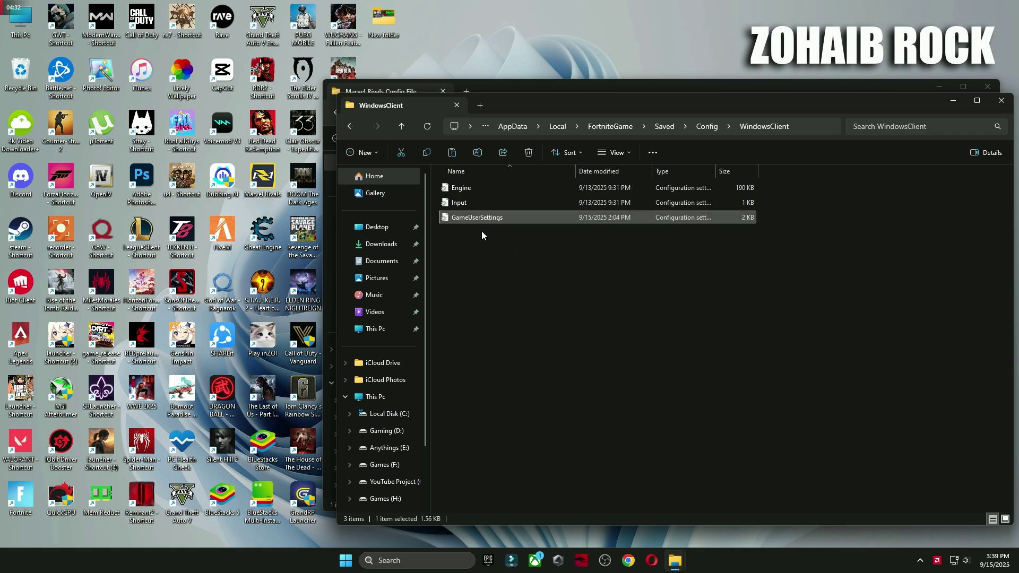
{"action": "left_click", "coordinate": [1001, 100]}
- Go back to NVIDIA Potato Graphics and view the profile files in Marvel Rivals Potato Graphics Settings
{"action": "key", "text": "alt+Left"}
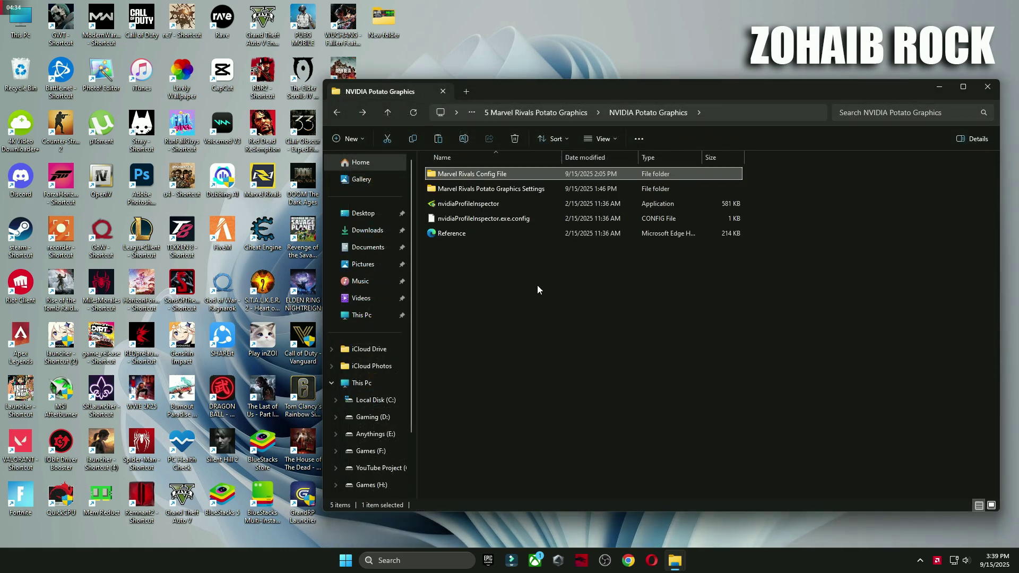
{"action": "double_click", "coordinate": [463, 190]}
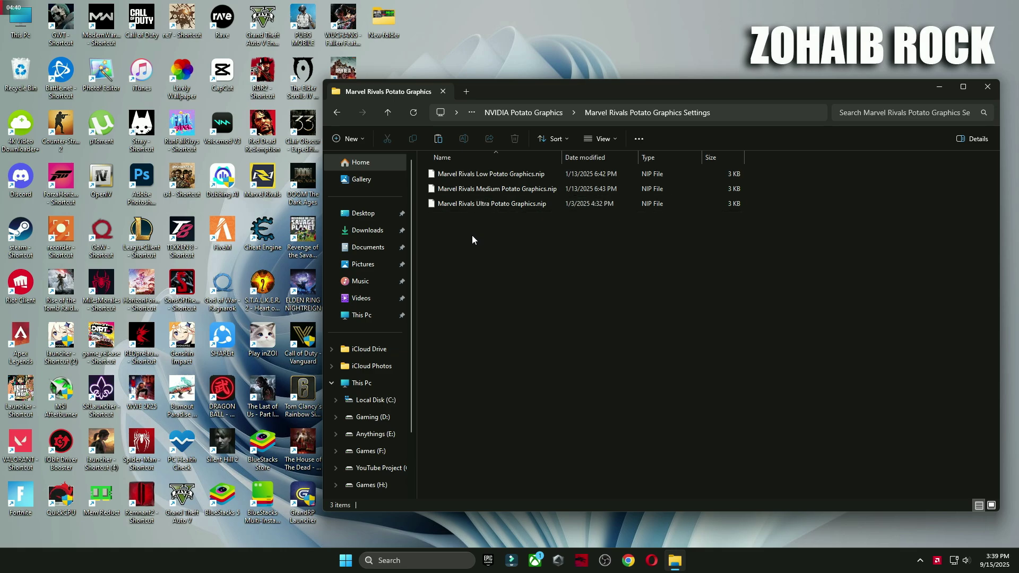
{"action": "key", "text": "alt+Left"}
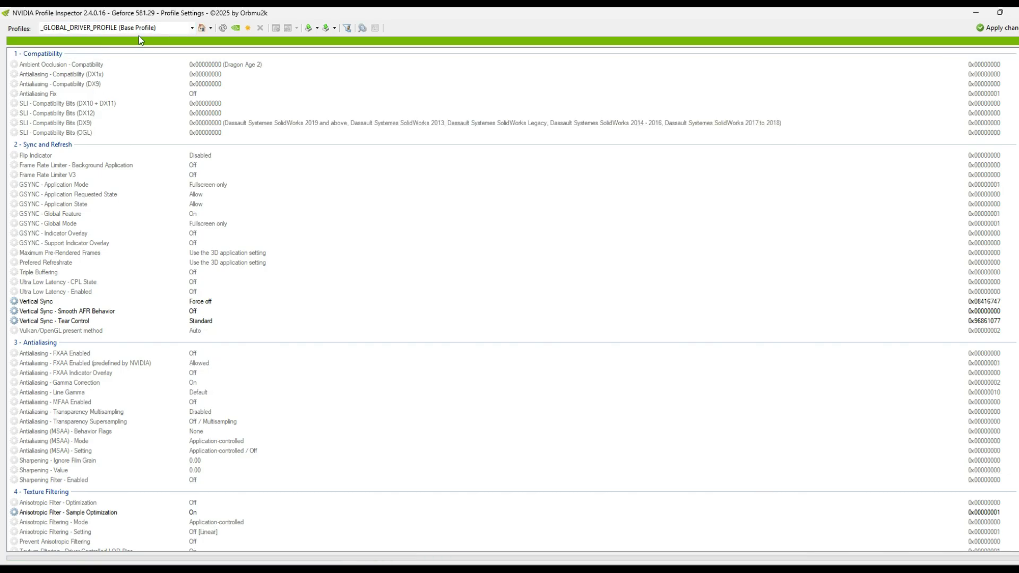
- In NVIDIA Profile Inspector, find and select the Marvel Rivals profile
{"action": "left_click", "coordinate": [170, 31]}
{"action": "type", "text": "M"}
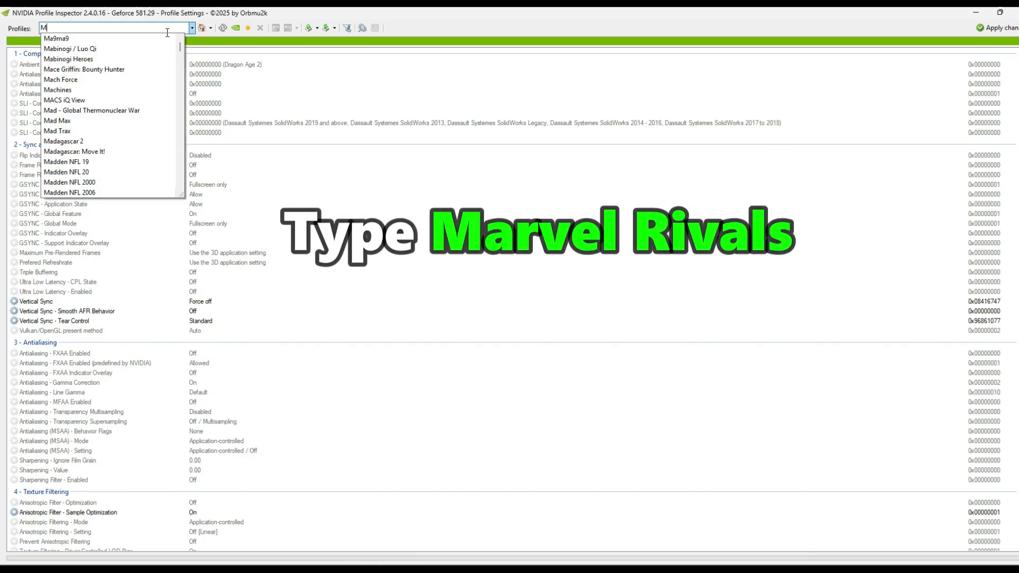
{"action": "type", "text": "arvel"}
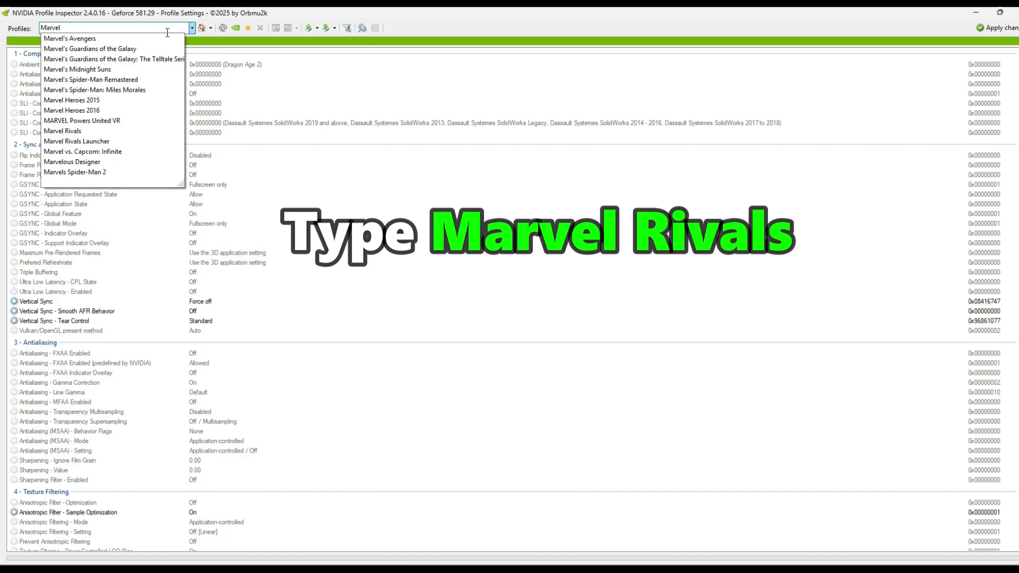
{"action": "type", "text": " Rivals"}
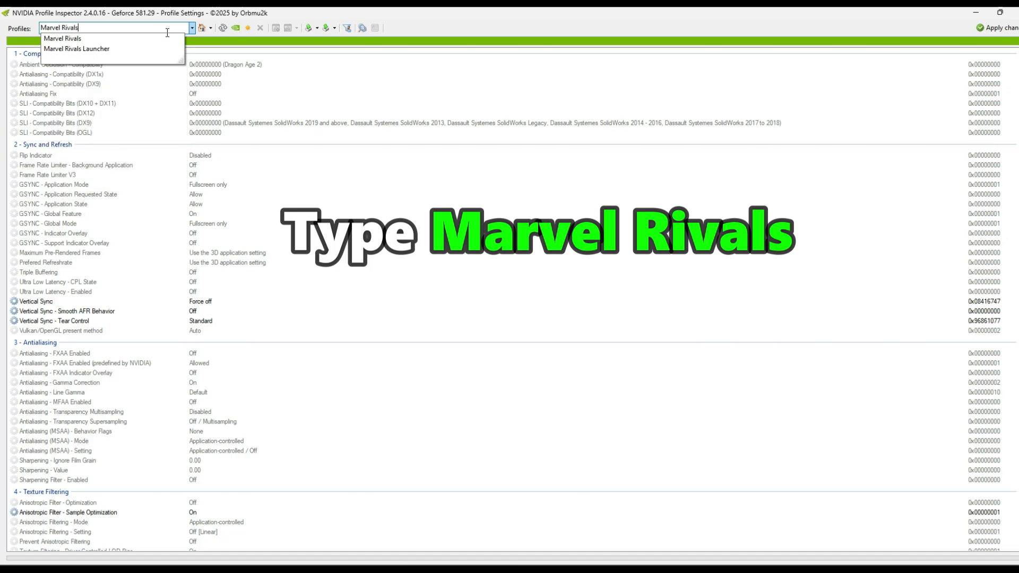
{"action": "left_click", "coordinate": [63, 38]}
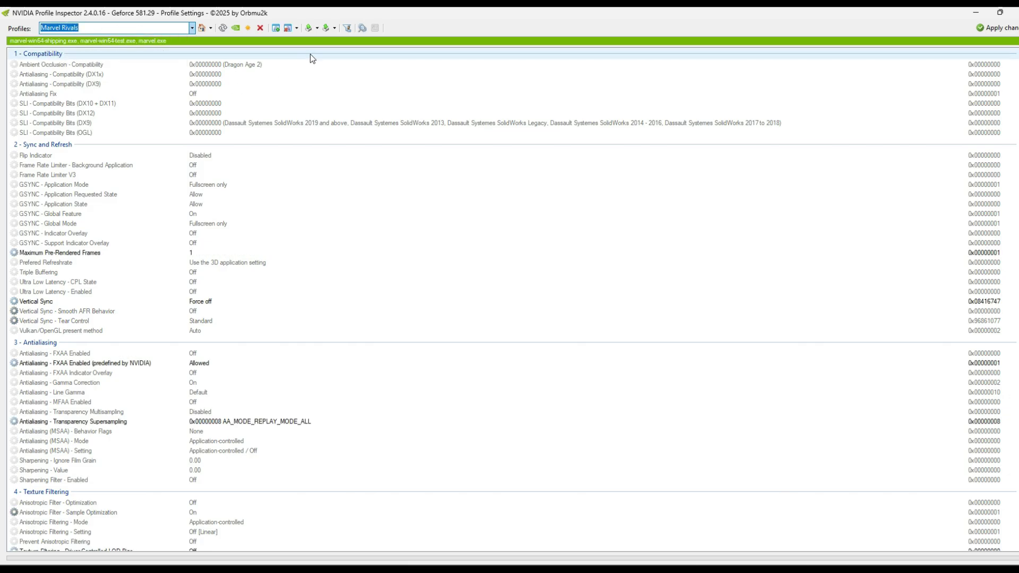
- Start a profile import and browse from Desktop through the Marvel Rivals potato graphics pack to NVIDIA's Marvel Rivals Potato Graphics Settings folder
{"action": "left_click", "coordinate": [329, 28]}
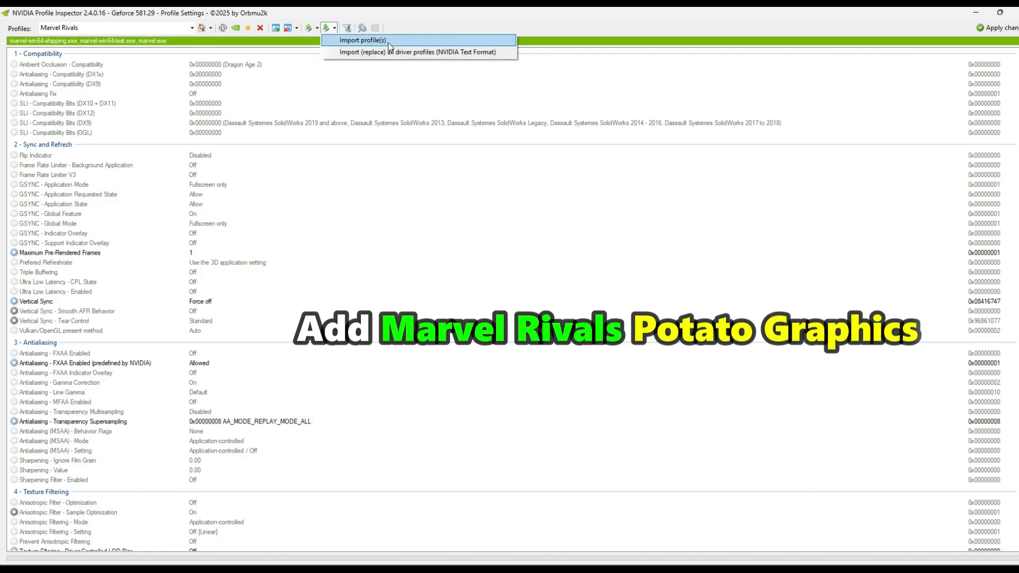
{"action": "left_click", "coordinate": [361, 42]}
{"action": "left_click", "coordinate": [45, 146]}
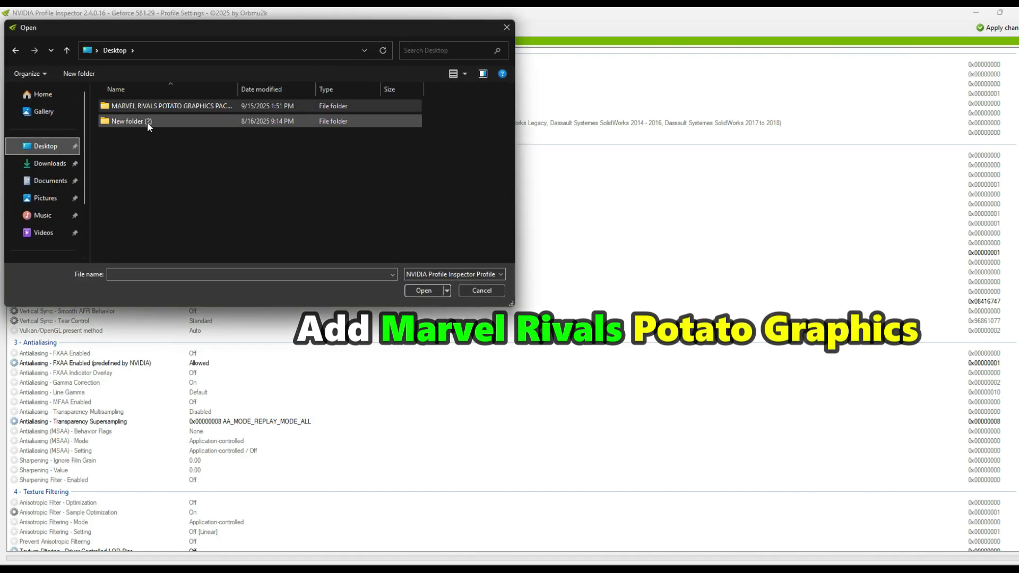
{"action": "double_click", "coordinate": [138, 106]}
{"action": "double_click", "coordinate": [136, 183]}
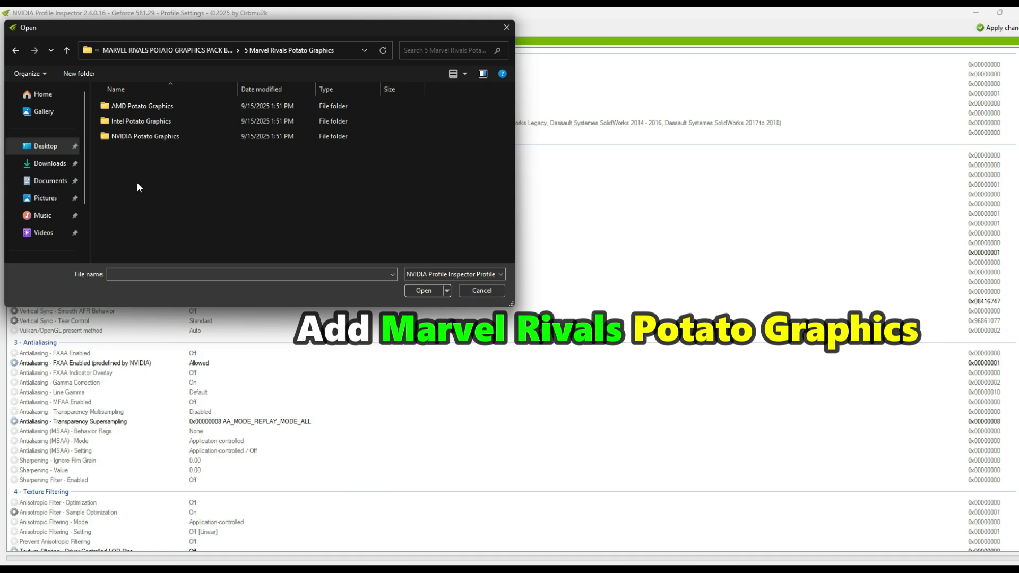
{"action": "left_click", "coordinate": [137, 140]}
{"action": "double_click", "coordinate": [137, 139]}
{"action": "double_click", "coordinate": [149, 124]}
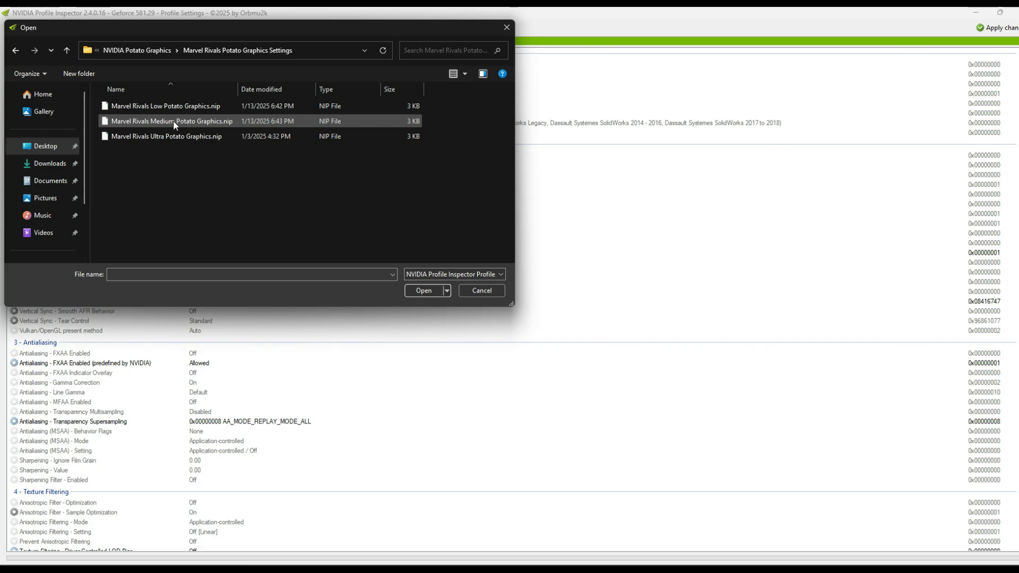
- Import Marvel Rivals Ultra Potato Graphics.nip and apply the changes to the Marvel Rivals profile
{"action": "left_click", "coordinate": [131, 136]}
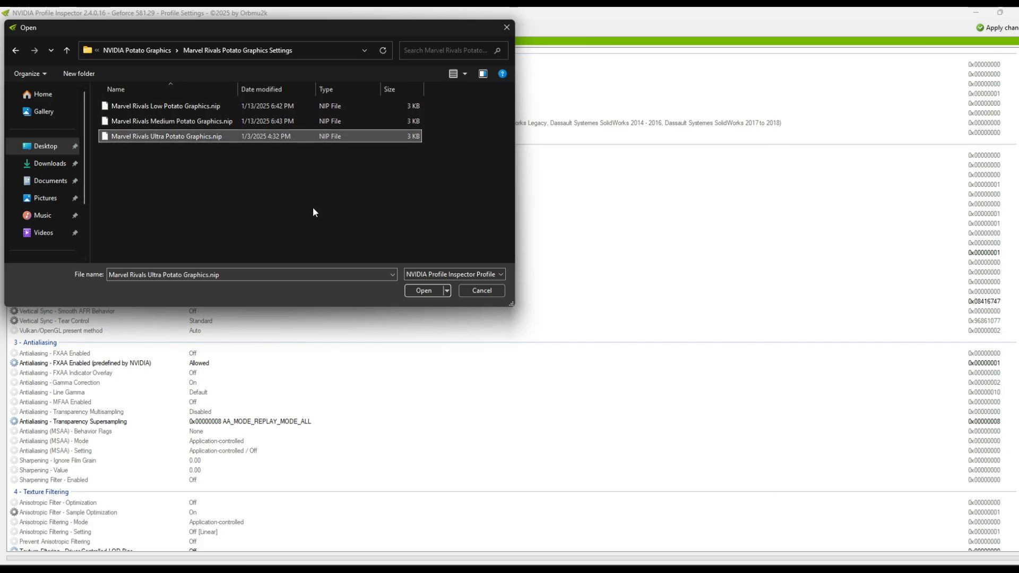
{"action": "left_click", "coordinate": [429, 293]}
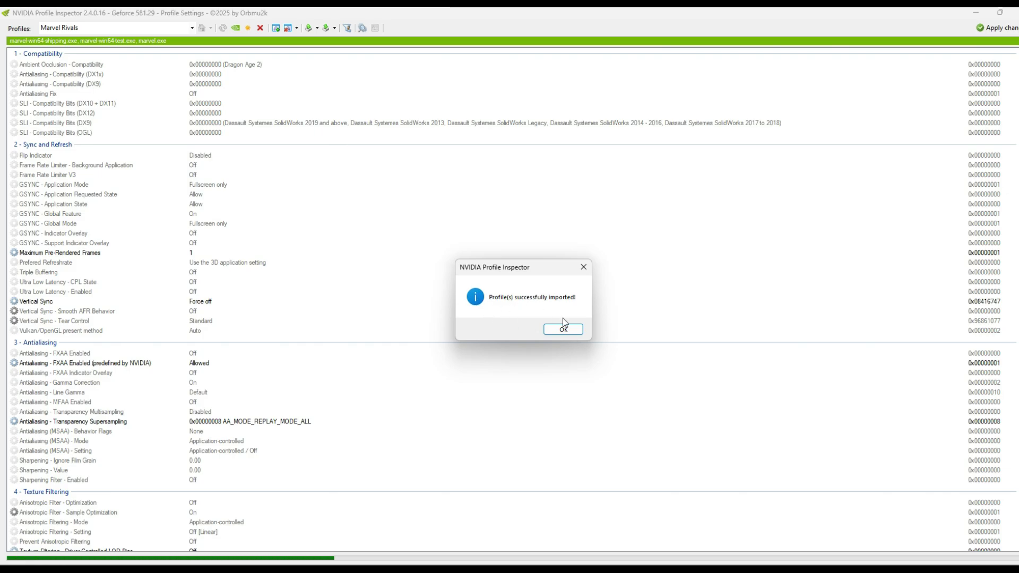
{"action": "left_click", "coordinate": [562, 327]}
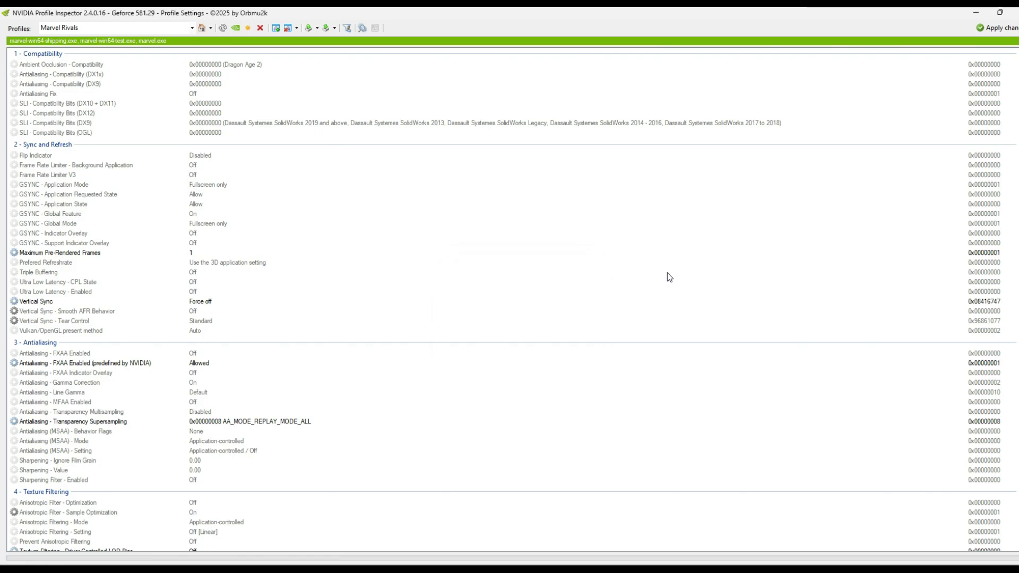
{"action": "left_click", "coordinate": [996, 29]}
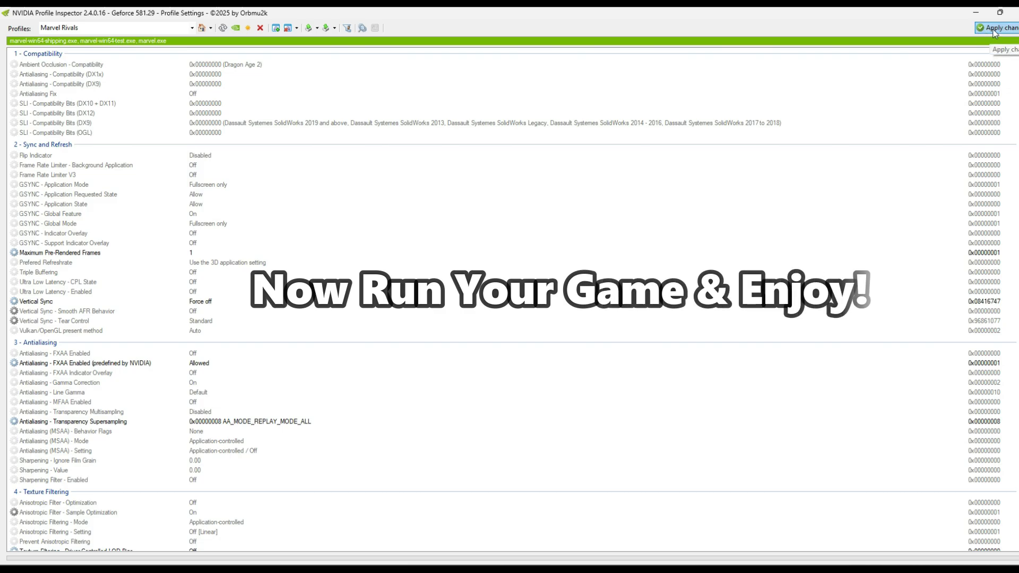